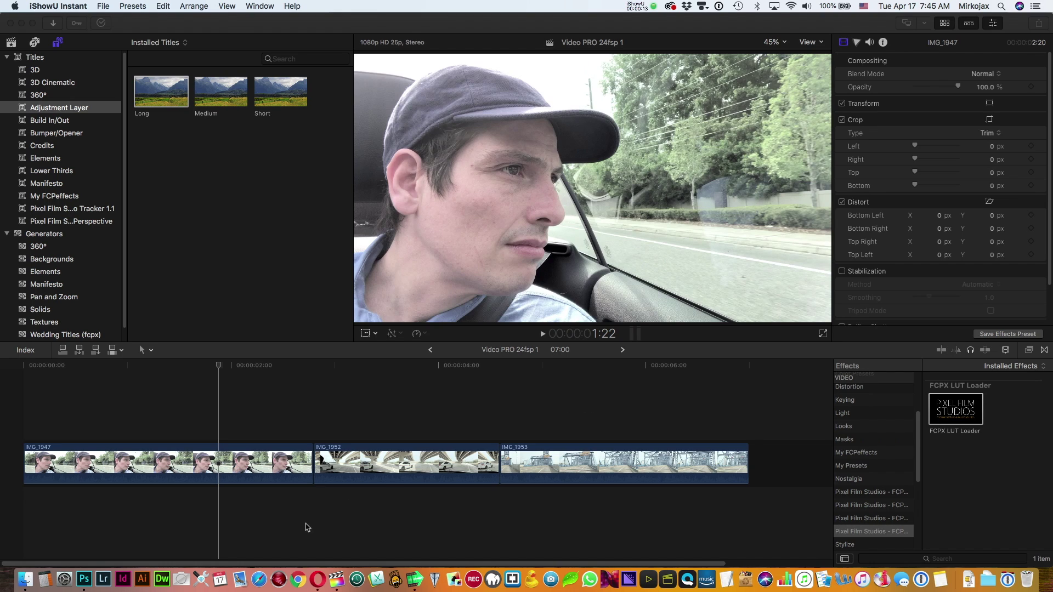
- Screenshot the green-tinted Agent Smith frame from the YouTube Matrix video
{"action": "left_click", "coordinate": [318, 578]}
{"action": "key", "text": "super+shift+4"}
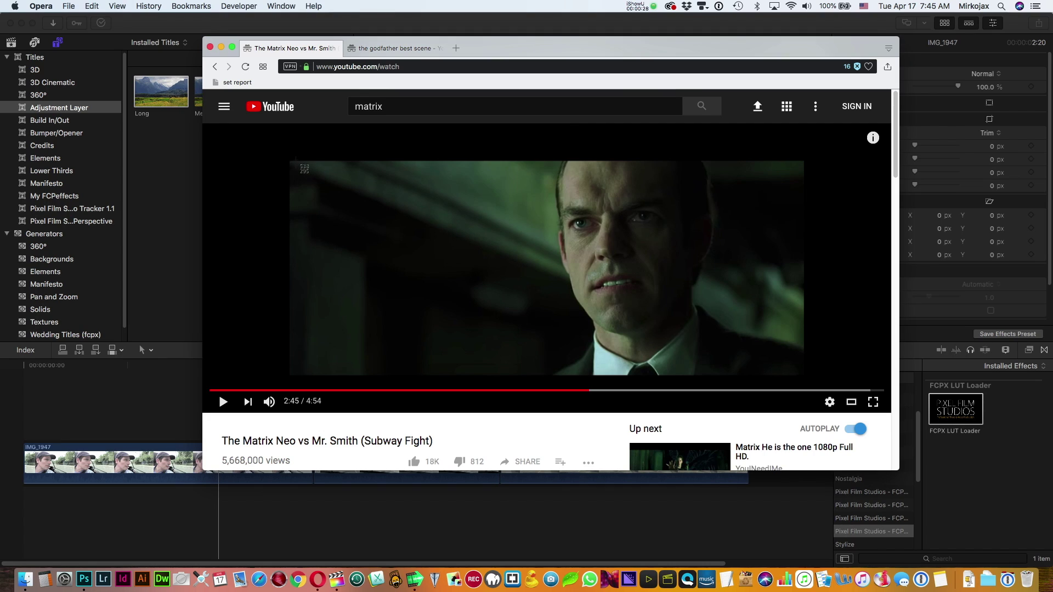
{"action": "left_click_drag", "start_coordinate": [293, 163], "coordinate": [801, 371]}
- Seek the video back to the Neo close-up at 1:13 and screenshot it
{"action": "left_click", "coordinate": [548, 390]}
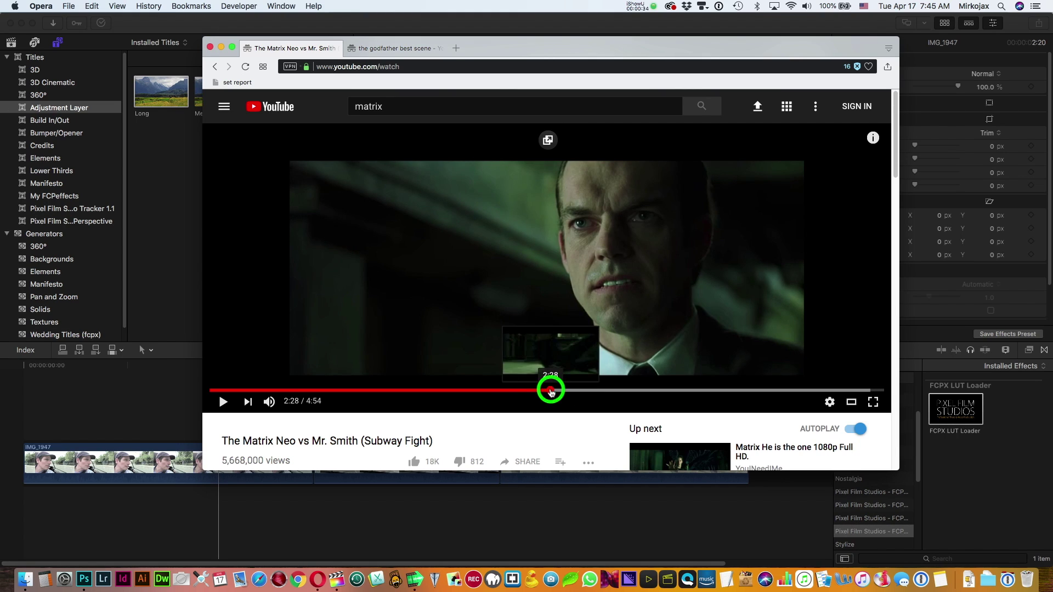
{"action": "left_click", "coordinate": [503, 389]}
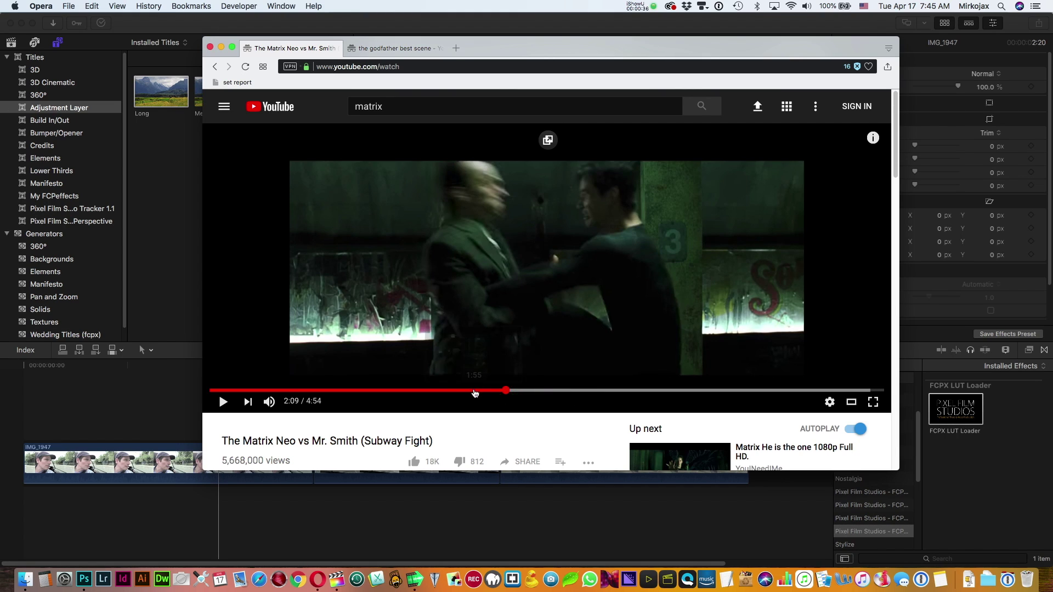
{"action": "left_click", "coordinate": [472, 389]}
{"action": "left_click", "coordinate": [442, 391]}
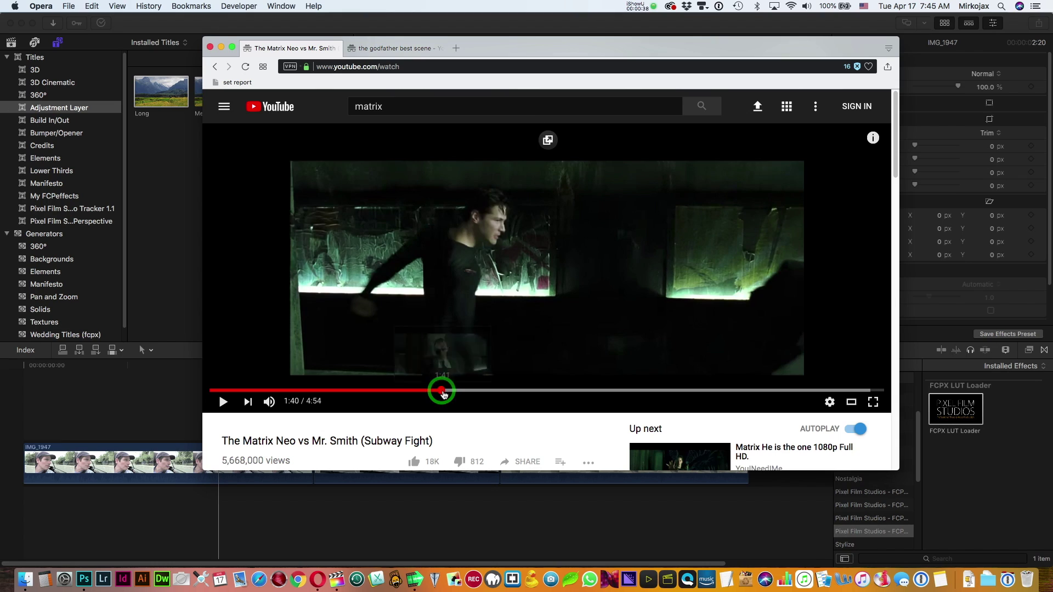
{"action": "left_click", "coordinate": [420, 390]}
{"action": "left_click", "coordinate": [395, 391]}
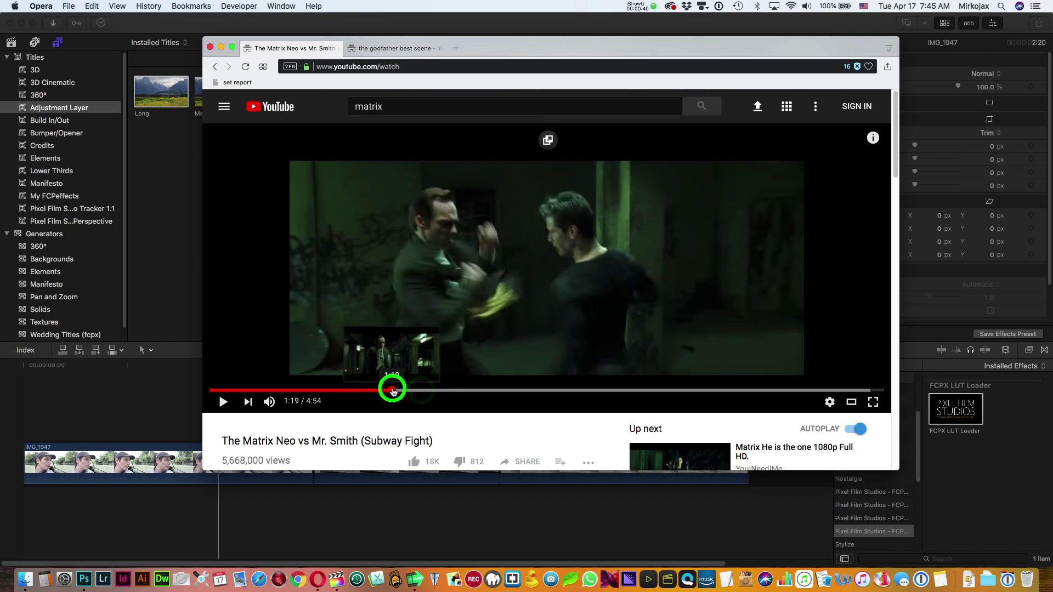
{"action": "left_click", "coordinate": [378, 391]}
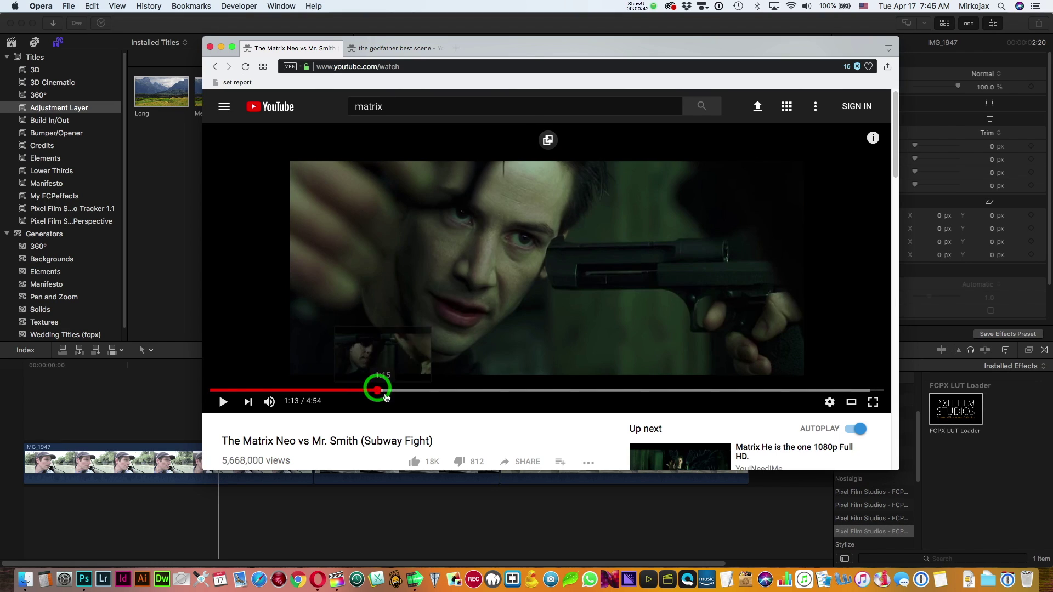
{"action": "key", "text": "super+shift+4"}
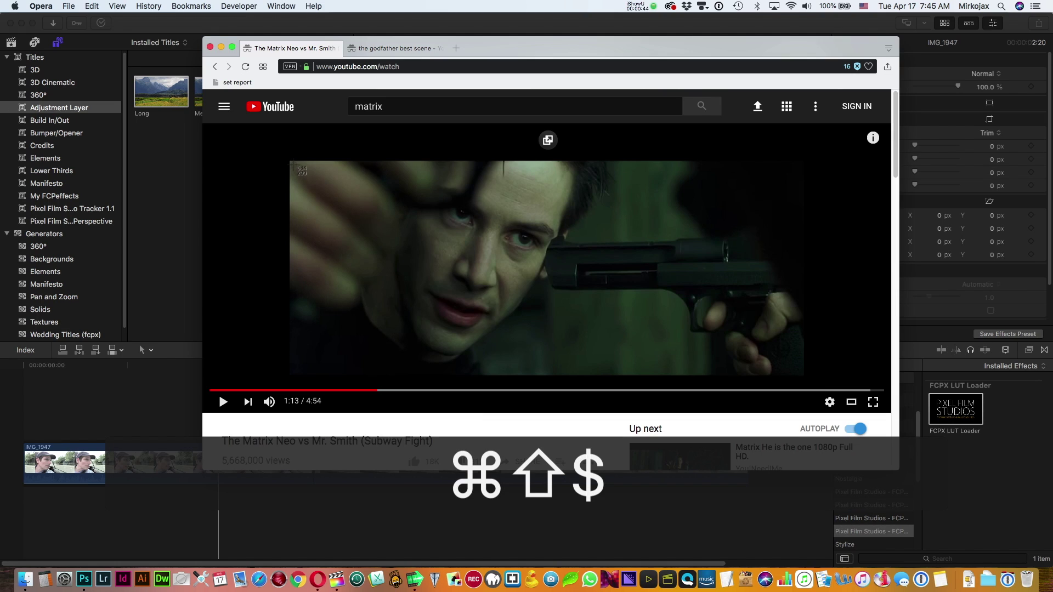
{"action": "left_click_drag", "start_coordinate": [295, 162], "coordinate": [802, 369]}
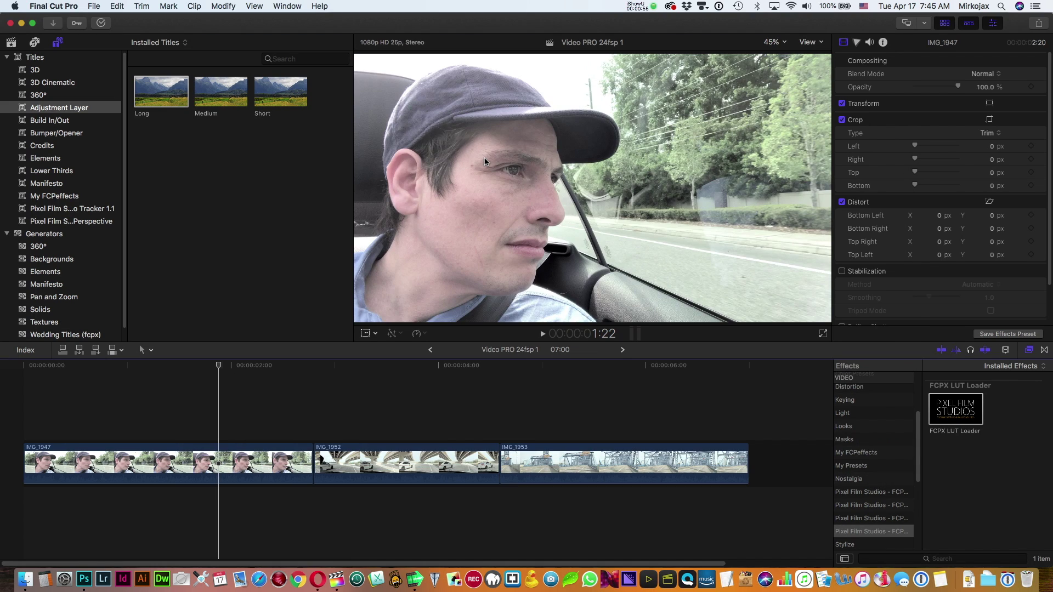
- Screenshot the ungraded IMG_1947 car-driving frame from the Final Cut Pro viewer
{"action": "key", "text": "super+shift+4"}
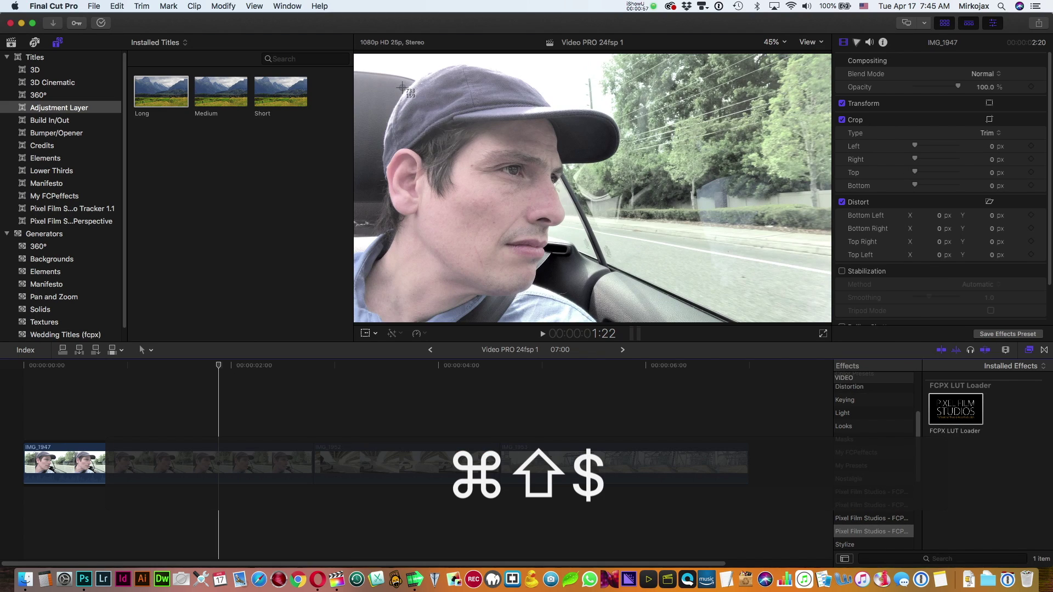
{"action": "left_click_drag", "start_coordinate": [358, 56], "coordinate": [828, 319]}
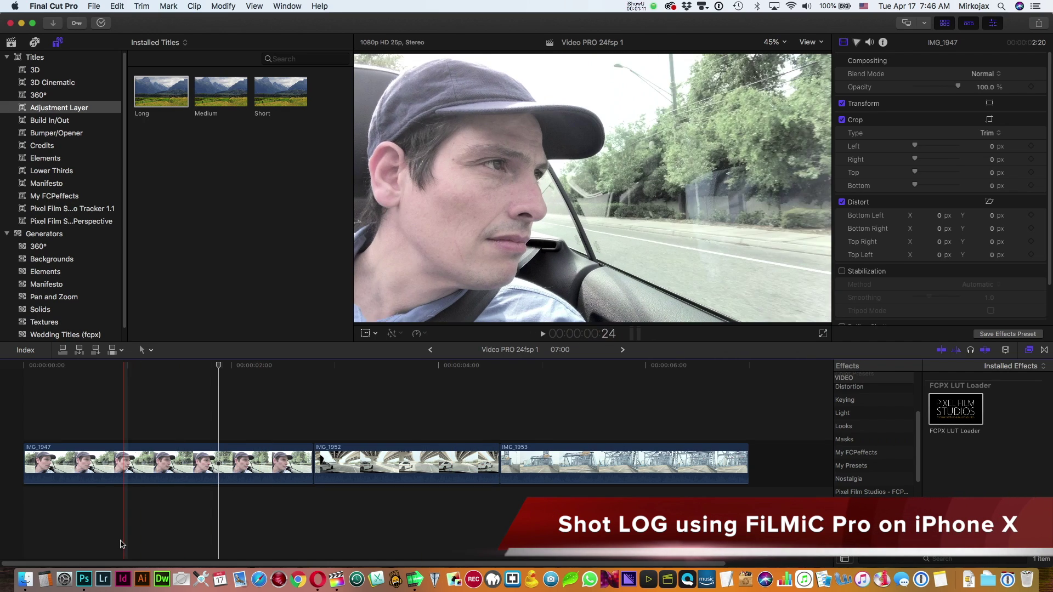
- Open all three screenshots in Photoshop and move the Agent Smith window to the middle-left
{"action": "left_click", "coordinate": [84, 580]}
{"action": "key", "text": "super+o"}
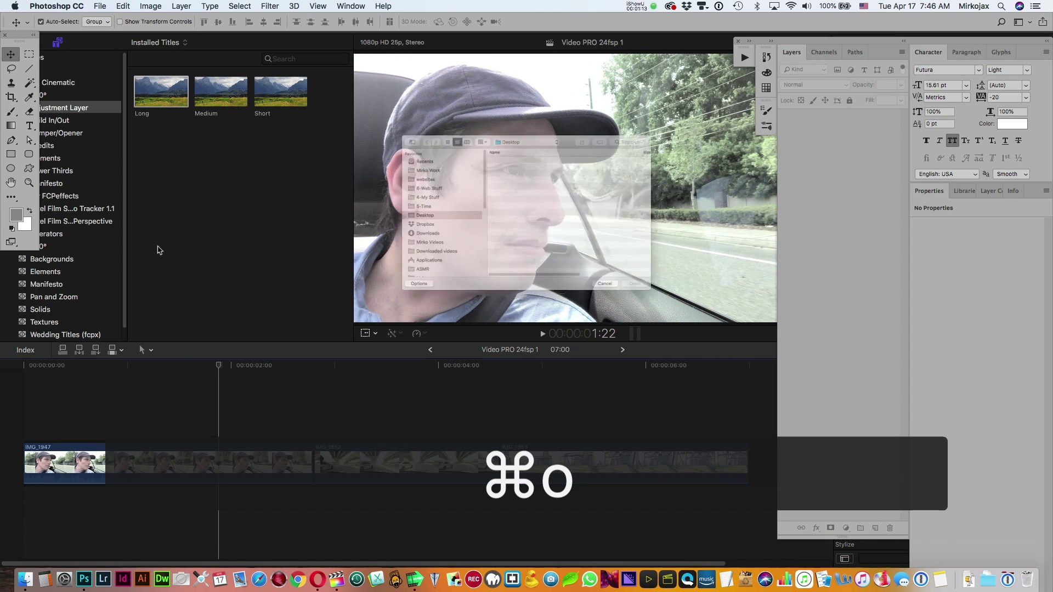
{"action": "left_click", "coordinate": [516, 140]}
{"action": "left_click", "coordinate": [501, 161], "text": "shift"}
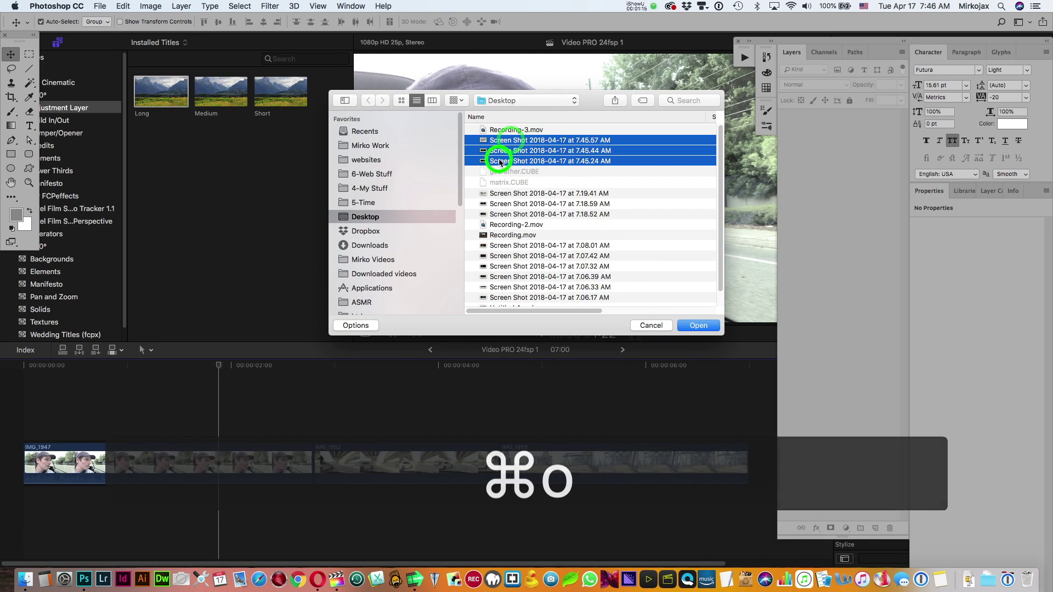
{"action": "left_click", "coordinate": [701, 336]}
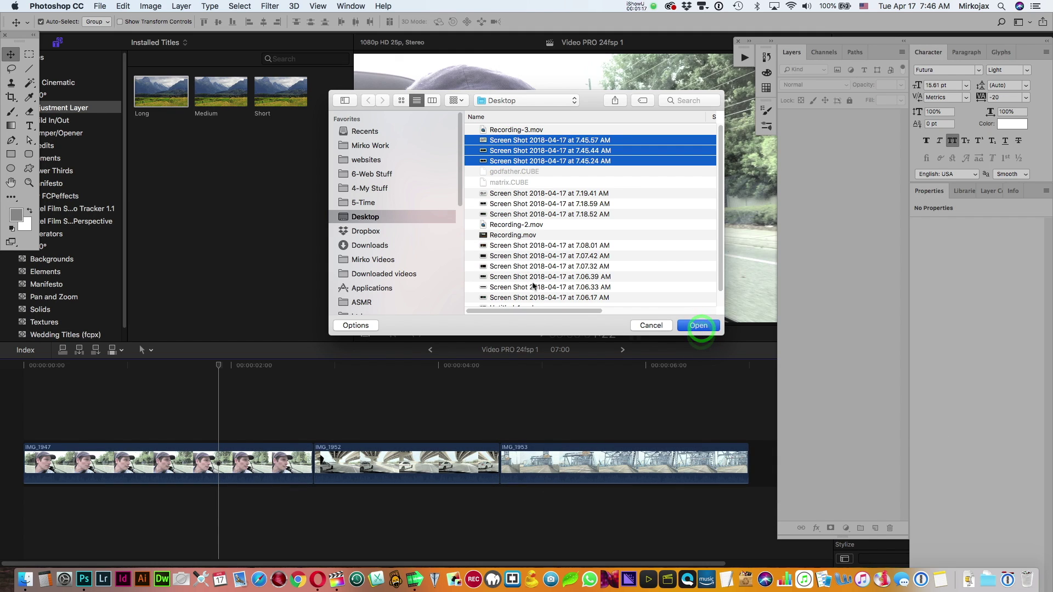
{"action": "left_click_drag", "start_coordinate": [215, 61], "coordinate": [321, 215]}
- Resize the Agent Smith screenshot's canvas to 1800 × 600 pixels
{"action": "left_click", "coordinate": [147, 6]}
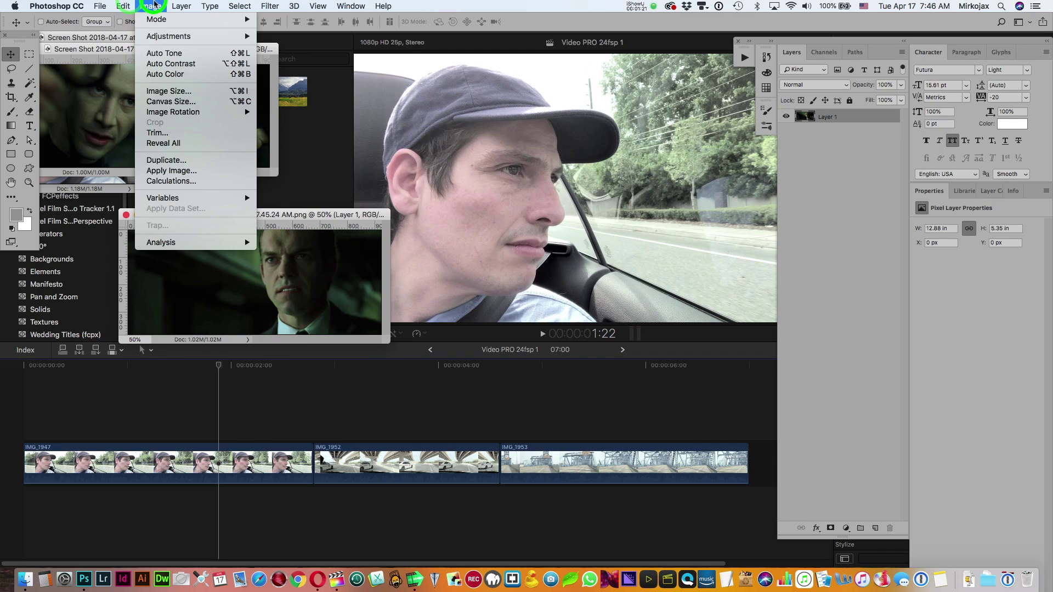
{"action": "left_click", "coordinate": [149, 6]}
{"action": "left_click", "coordinate": [147, 6]}
{"action": "left_click", "coordinate": [159, 104]}
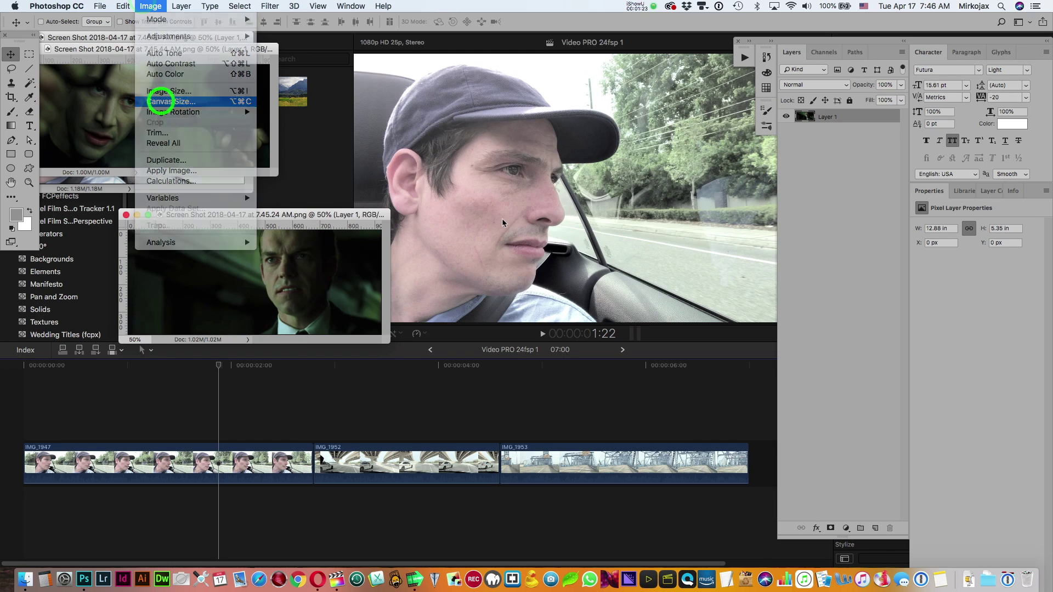
{"action": "type", "text": "1800"}
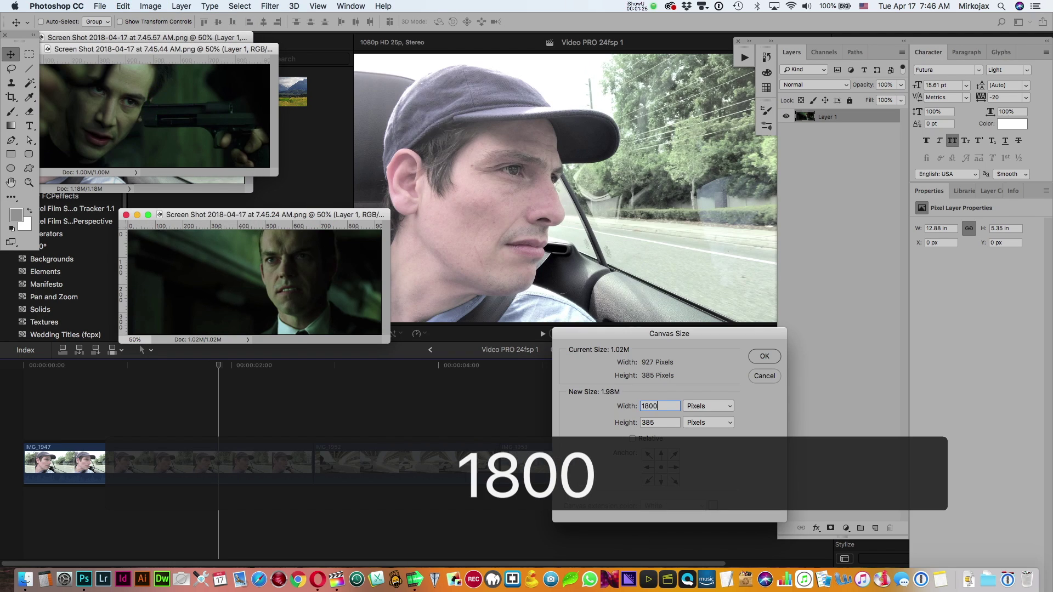
{"action": "key", "text": "Tab"}
{"action": "type", "text": "4"}
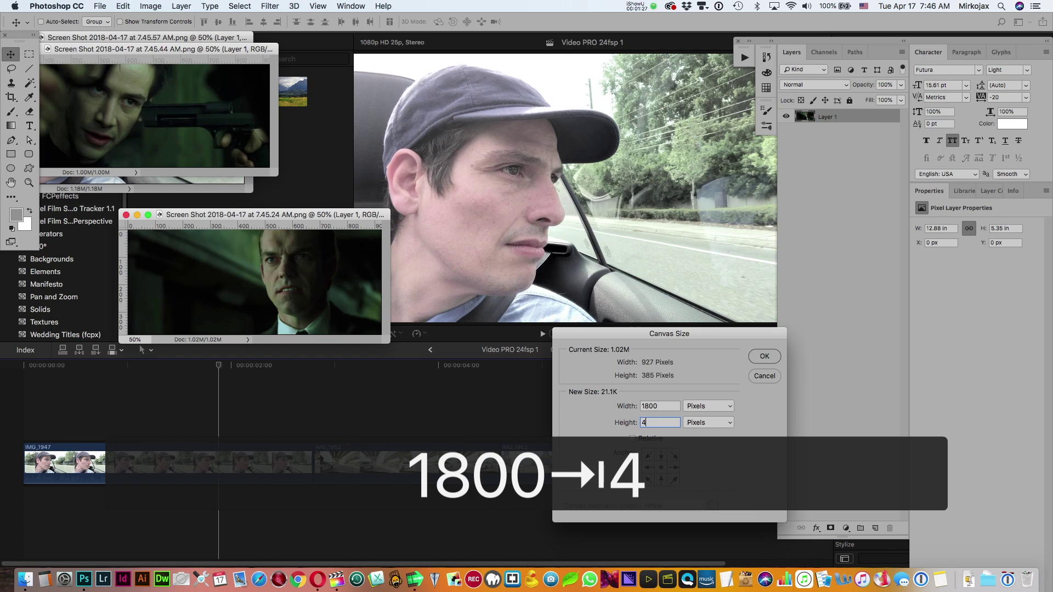
{"action": "key", "text": "BackSpace"}
{"action": "type", "text": "600"}
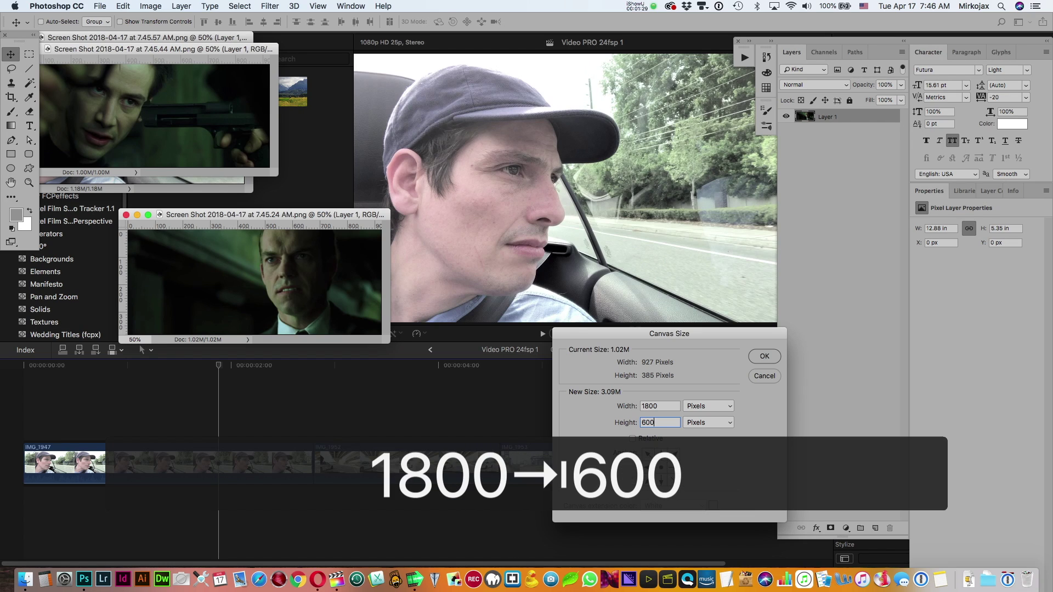
{"action": "key", "text": "Return"}
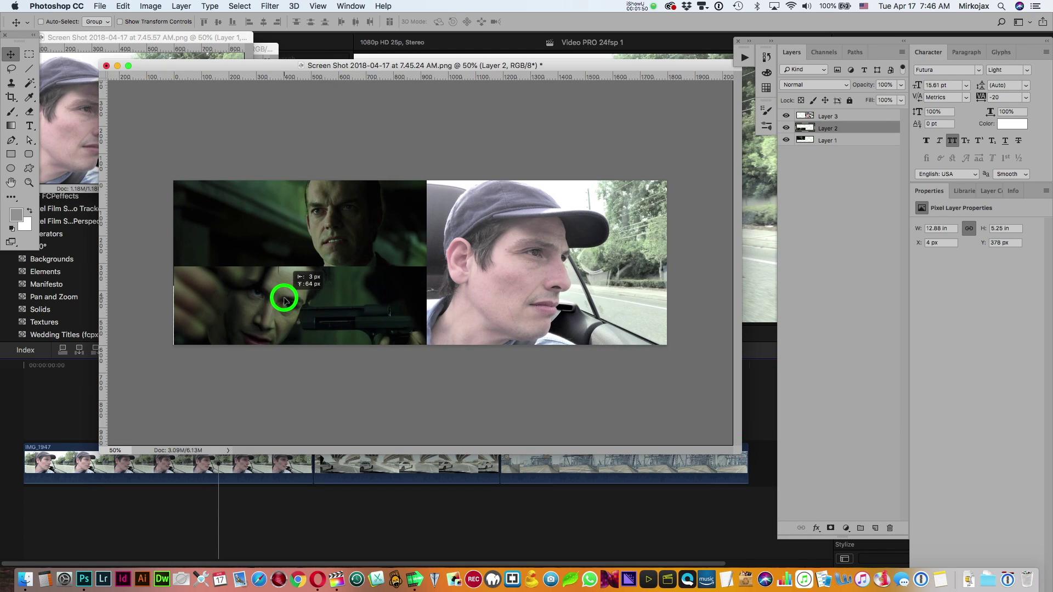
- Nudge the Neo frame a few pixels left, then select Layer 3, the driving frame
{"action": "key", "text": "Left"}
{"action": "key", "text": "Left"}
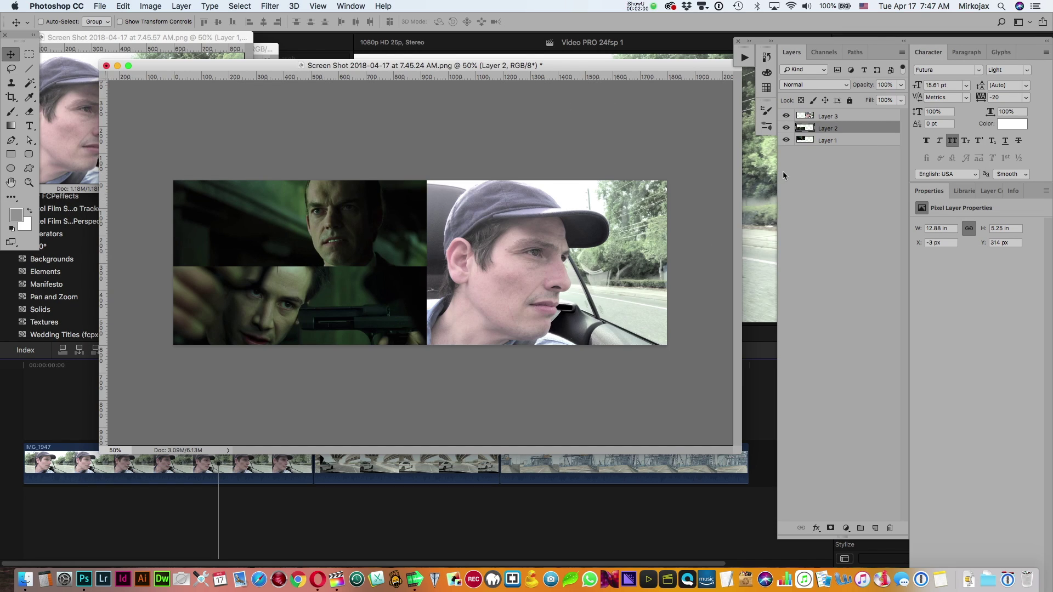
{"action": "left_click", "coordinate": [809, 116]}
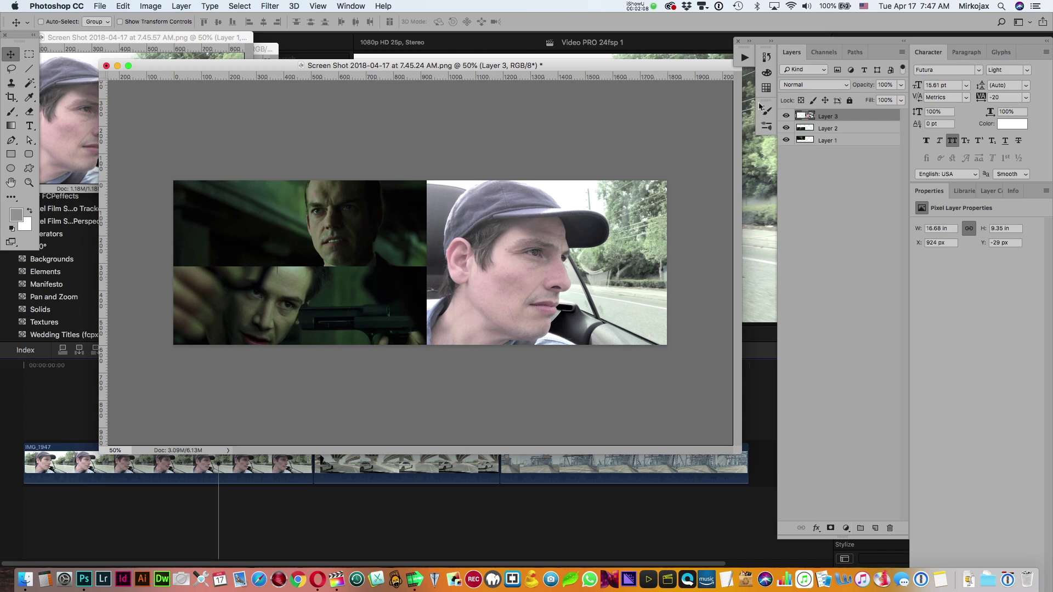
- Add a green Solid Color fill layer above the driving frame
{"action": "left_click", "coordinate": [789, 116]}
{"action": "left_click", "coordinate": [787, 115]}
{"action": "left_click", "coordinate": [844, 527]}
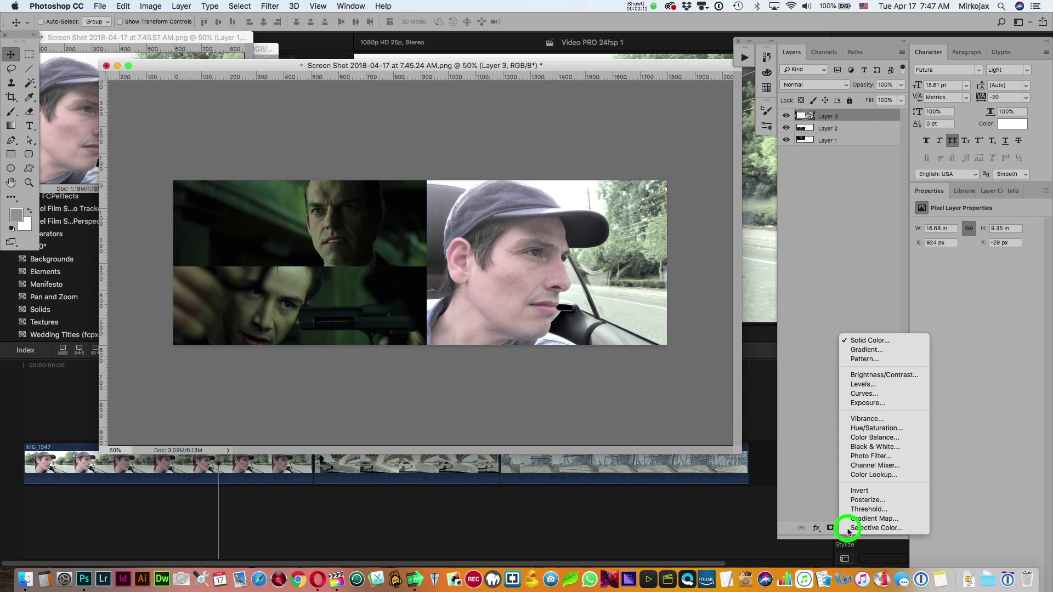
{"action": "left_click", "coordinate": [877, 342]}
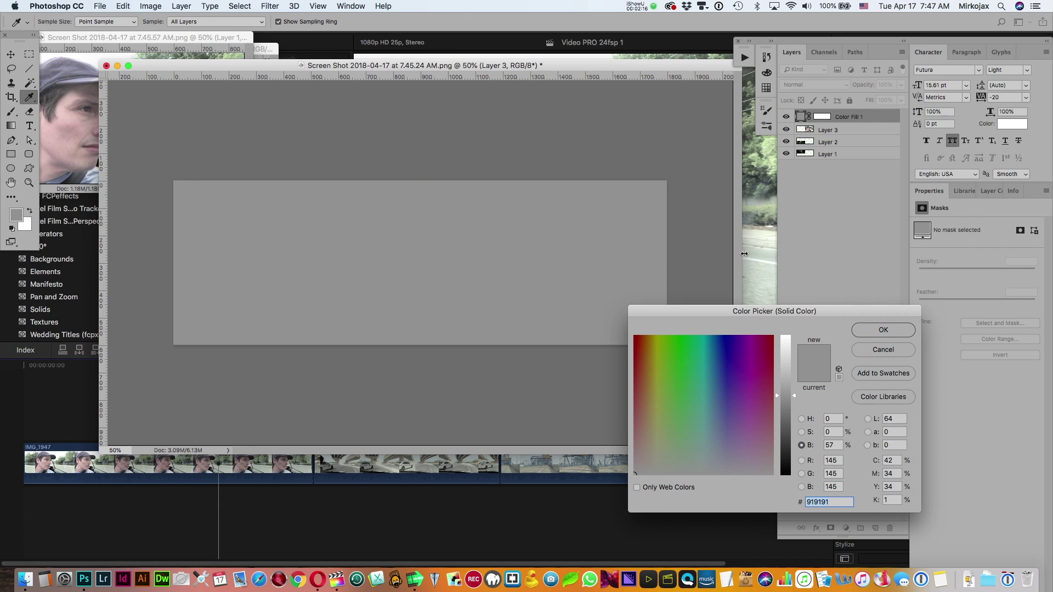
{"action": "left_click", "coordinate": [675, 364]}
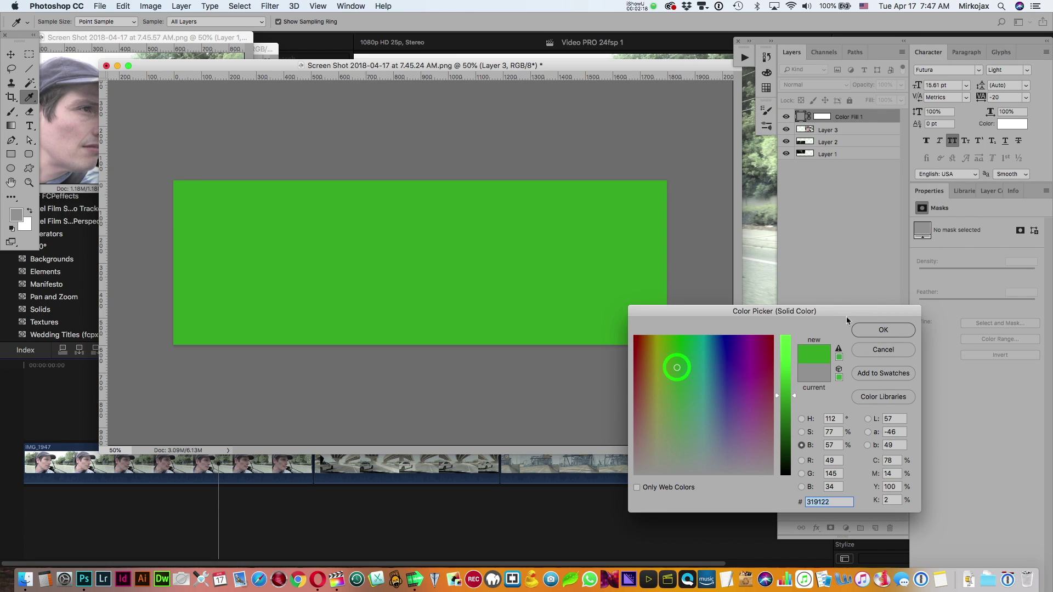
{"action": "left_click", "coordinate": [874, 329]}
- Clip the green fill layer to the driving-frame photo below it
{"action": "key", "text": "v"}
{"action": "left_click_drag", "start_coordinate": [823, 117], "coordinate": [831, 126]}
{"action": "key", "text": "super"}
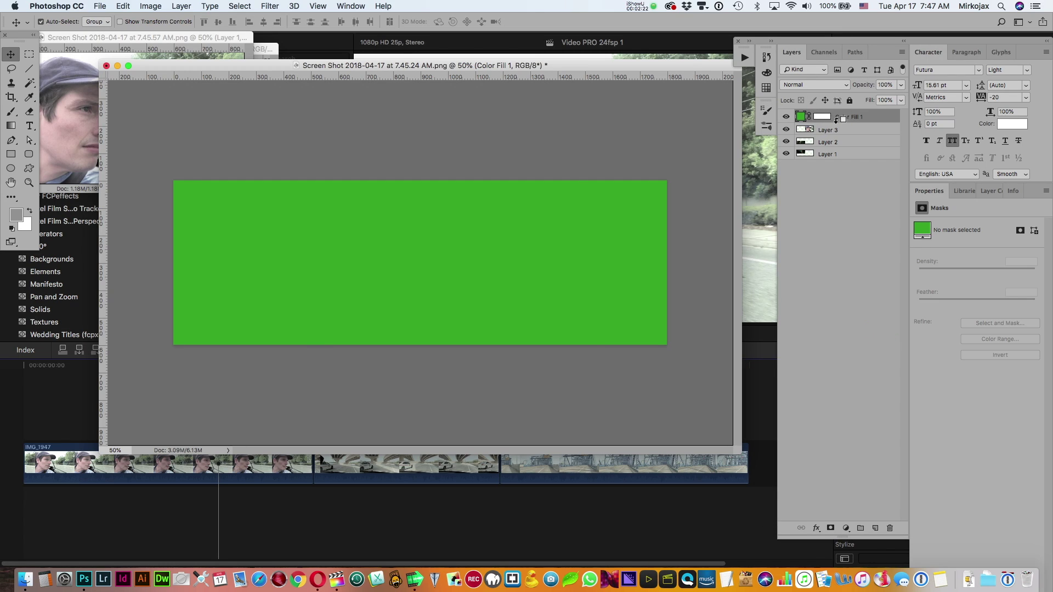
{"action": "left_click", "coordinate": [836, 119], "text": "alt"}
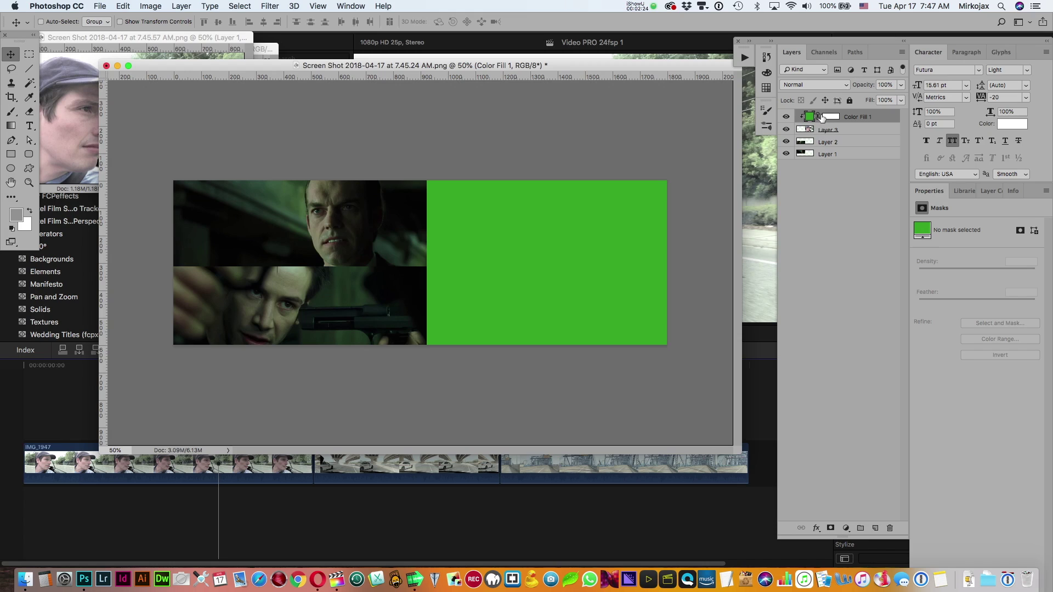
- Resample the fill colour as dark green #3b5536 from the Agent Smith still
{"action": "double_click", "coordinate": [808, 118]}
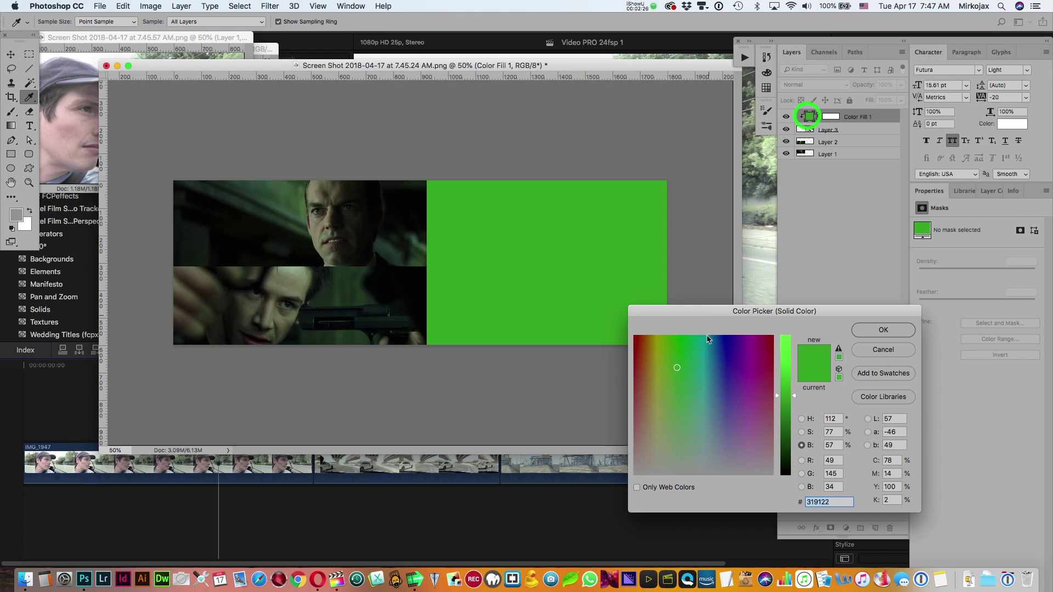
{"action": "left_click", "coordinate": [299, 199]}
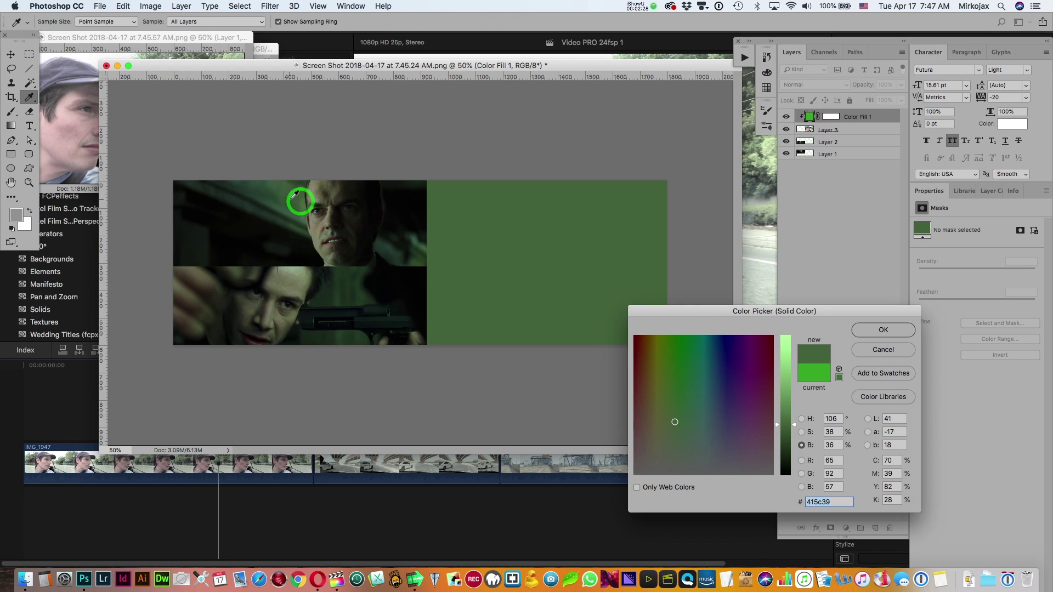
{"action": "left_click", "coordinate": [298, 198]}
{"action": "left_click_drag", "start_coordinate": [299, 198], "coordinate": [298, 199]}
- Set Color Fill 1 to Multiply blend mode at 75% opacity
{"action": "left_click", "coordinate": [881, 331]}
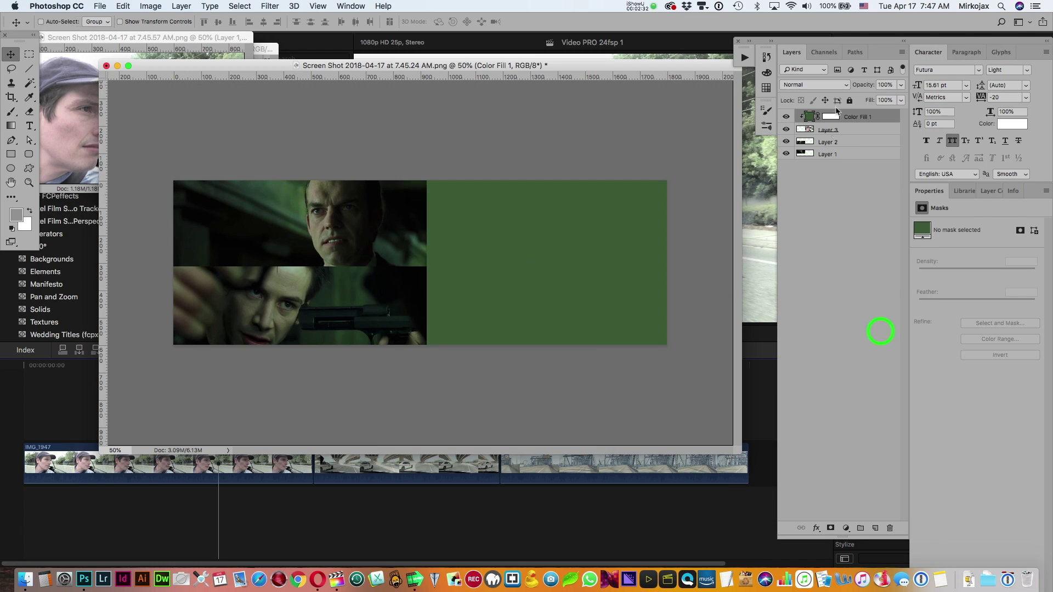
{"action": "left_click", "coordinate": [799, 84]}
{"action": "left_click", "coordinate": [807, 113]}
{"action": "left_click", "coordinate": [814, 86]}
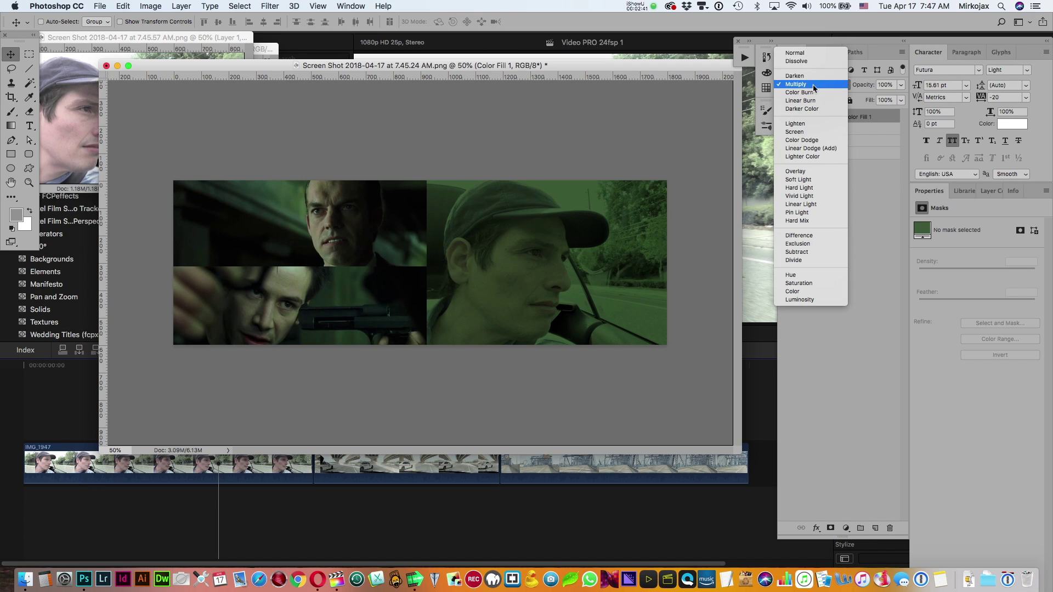
{"action": "left_click", "coordinate": [814, 86]}
{"action": "left_click", "coordinate": [901, 84]}
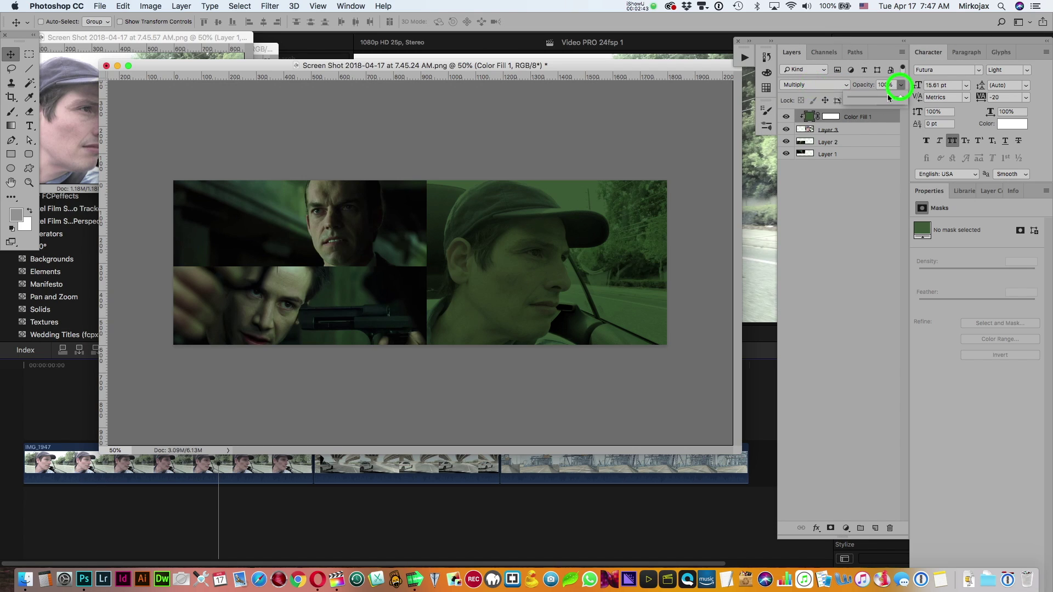
{"action": "left_click_drag", "start_coordinate": [898, 97], "coordinate": [888, 98]}
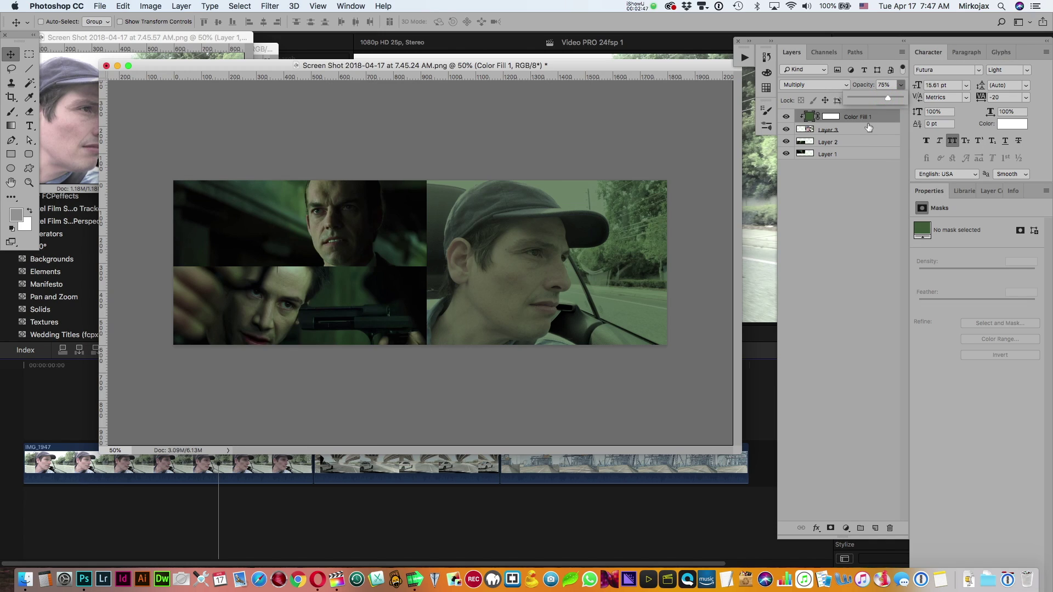
{"action": "left_click", "coordinate": [833, 204]}
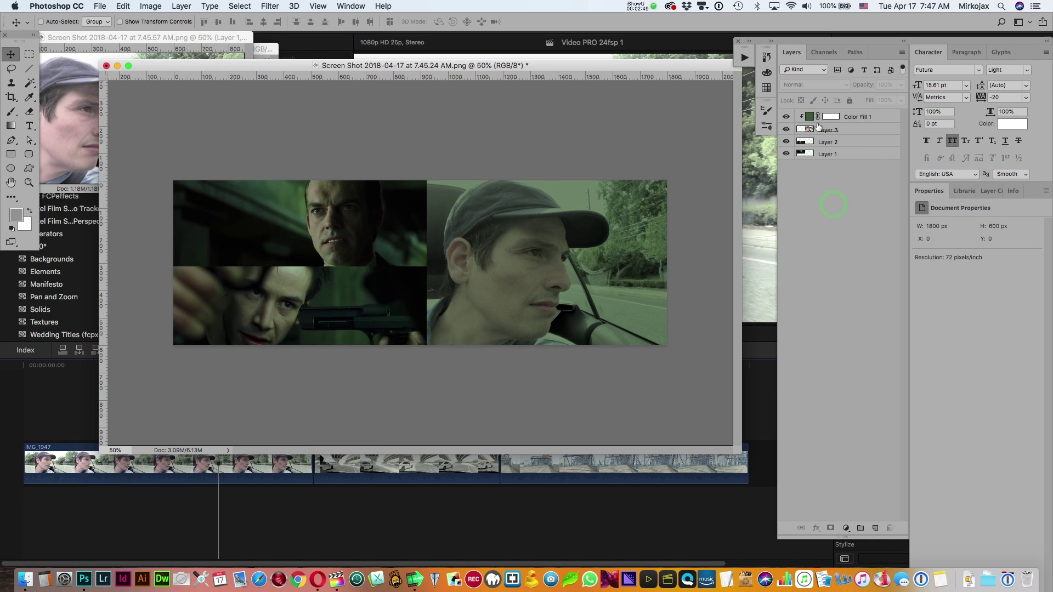
- Add a Levels adjustment layer clipped to the layers below
{"action": "left_click", "coordinate": [846, 529]}
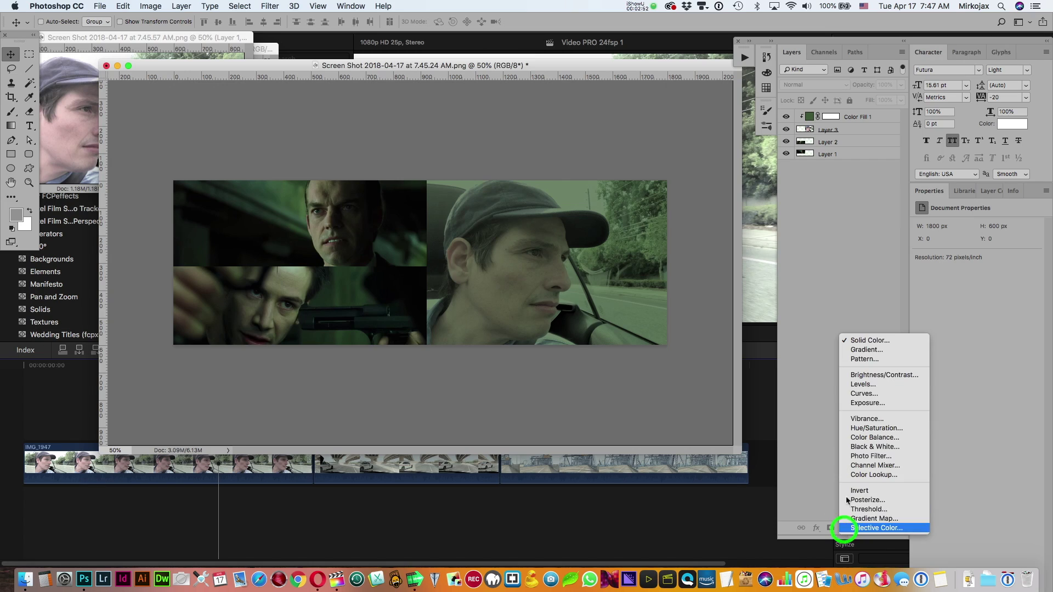
{"action": "left_click", "coordinate": [878, 384]}
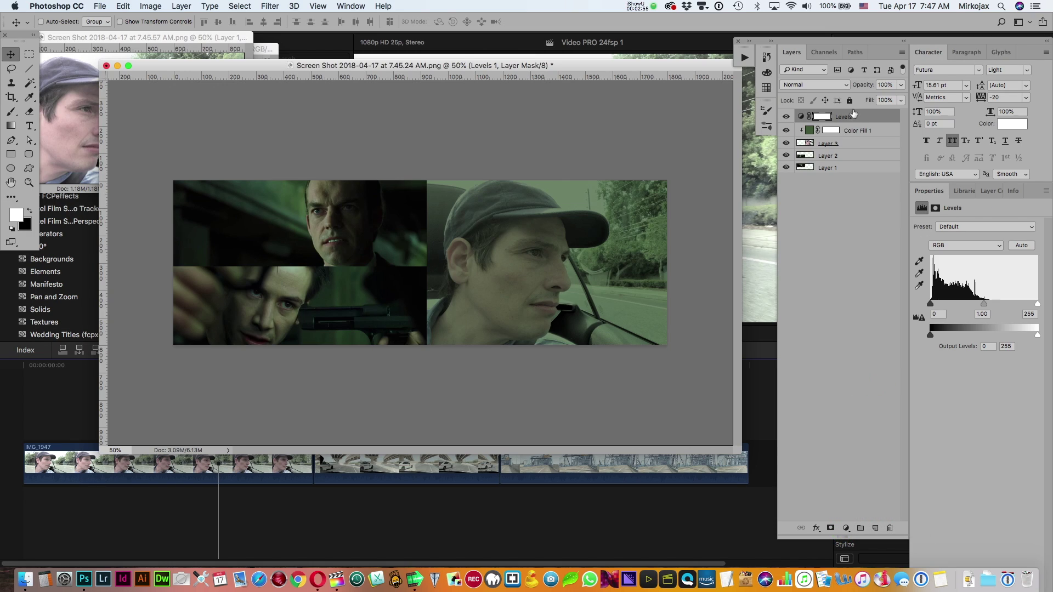
{"action": "left_click", "coordinate": [854, 122], "text": "alt"}
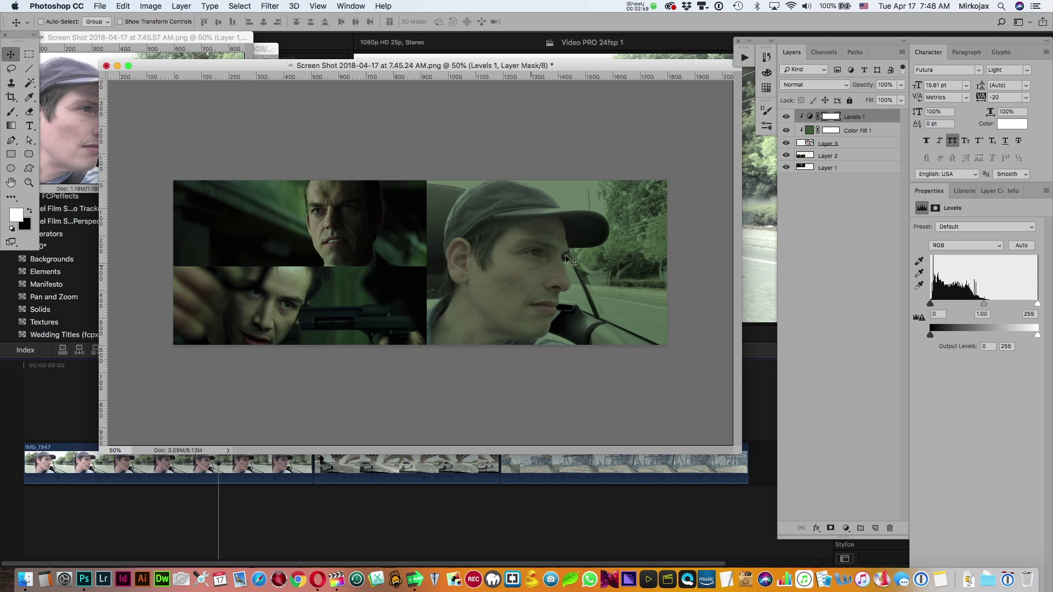
{"action": "double_click", "coordinate": [810, 130]}
{"action": "left_click", "coordinate": [823, 332]}
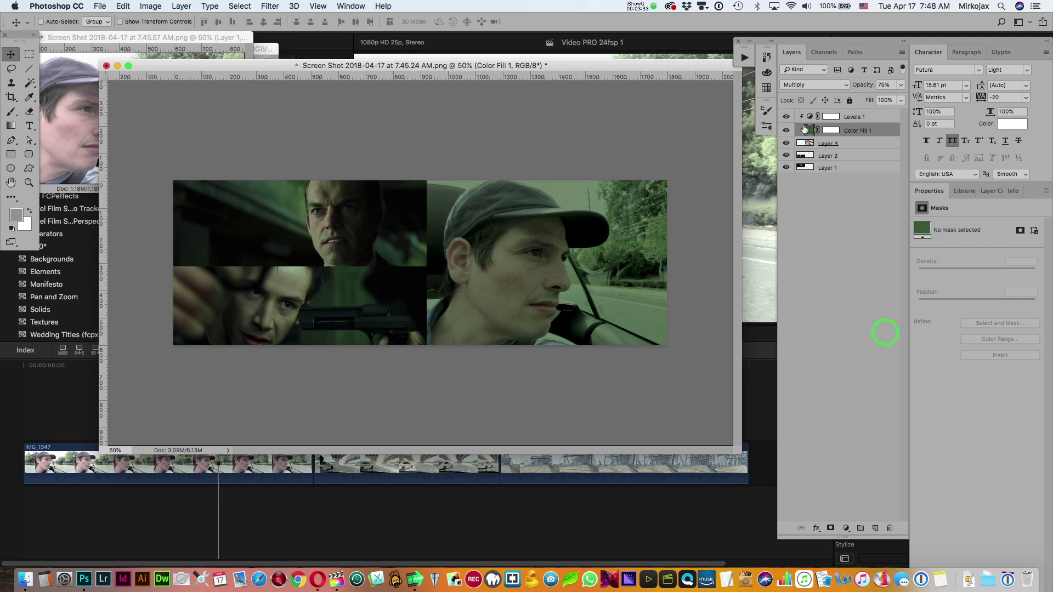
{"action": "left_click", "coordinate": [814, 84]}
{"action": "left_click", "coordinate": [812, 84]}
- Add a very dark green fill at Overlay 12% and a yellow-green fill set to Multiply
{"action": "left_click", "coordinate": [846, 528]}
{"action": "left_click", "coordinate": [329, 291]}
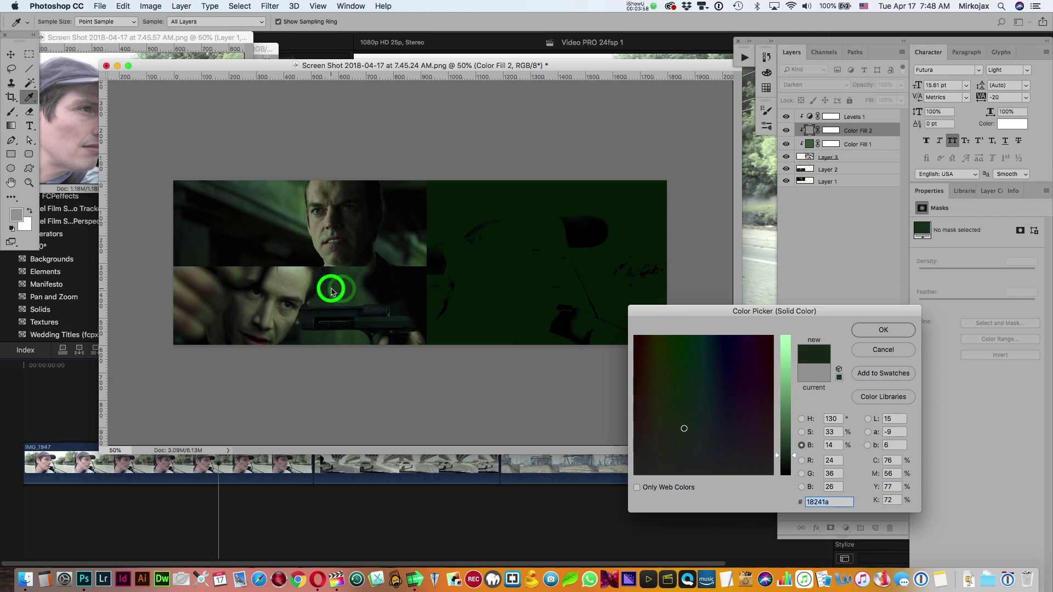
{"action": "left_click", "coordinate": [875, 329]}
{"action": "left_click", "coordinate": [812, 84]}
{"action": "left_click", "coordinate": [811, 195]}
{"action": "left_click", "coordinate": [846, 529]}
{"action": "left_click", "coordinate": [870, 341]}
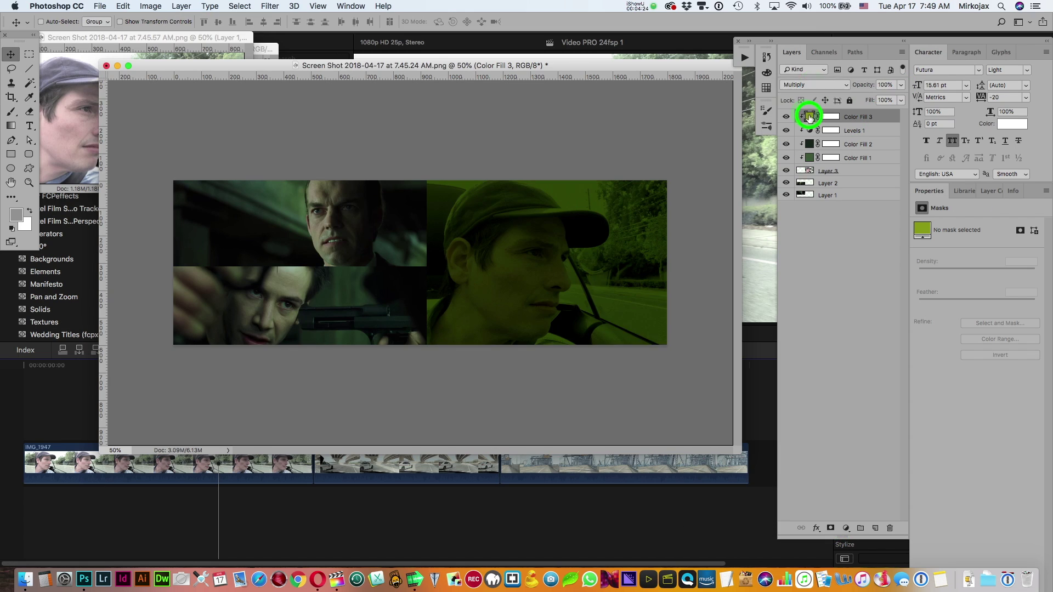
{"action": "left_click", "coordinate": [815, 84]}
- Add an S-shaped Curves adjustment, hide the third fill, and lower the first fill's opacity
{"action": "left_click", "coordinate": [846, 529]}
{"action": "left_click", "coordinate": [864, 394]}
{"action": "left_click_drag", "start_coordinate": [954, 329], "coordinate": [962, 322]}
{"action": "left_click", "coordinate": [919, 238]}
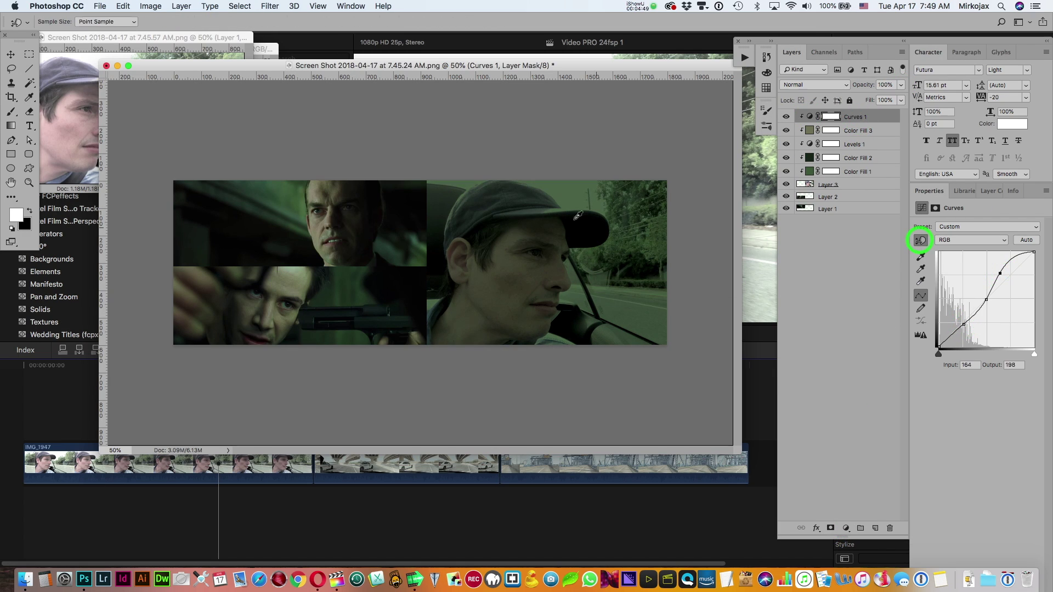
{"action": "left_click", "coordinate": [786, 130]}
{"action": "left_click", "coordinate": [856, 171]}
{"action": "left_click", "coordinate": [901, 85]}
{"action": "left_click_drag", "start_coordinate": [880, 97], "coordinate": [879, 100]}
- Add a Color Balance layer shifted +23 toward red and darken the image with Levels
{"action": "left_click", "coordinate": [855, 143]}
{"action": "left_click", "coordinate": [846, 528]}
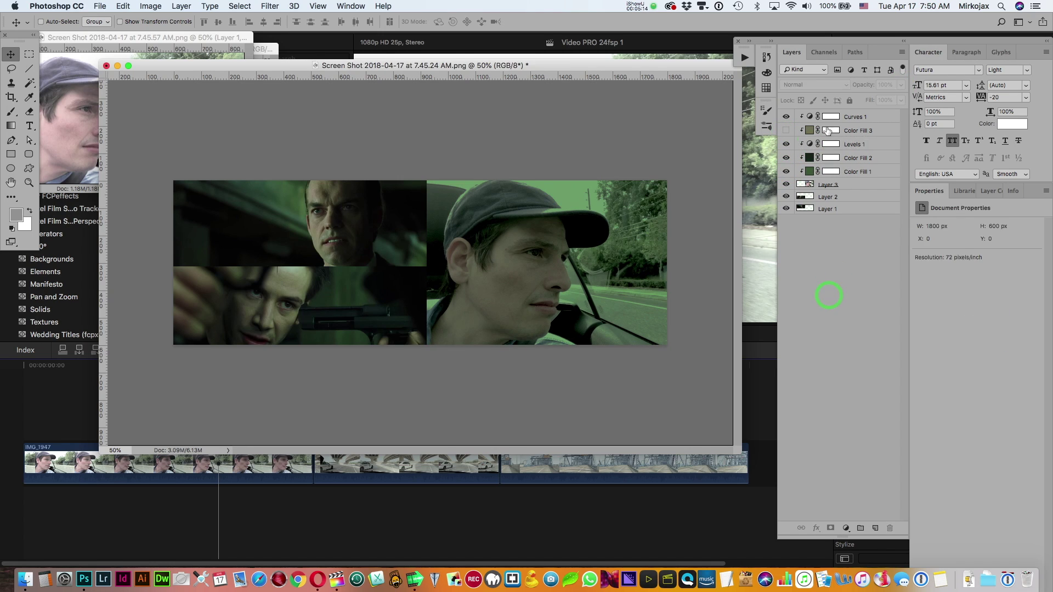
{"action": "left_click", "coordinate": [896, 433]}
{"action": "left_click_drag", "start_coordinate": [962, 249], "coordinate": [972, 252]}
{"action": "left_click", "coordinate": [786, 130]}
{"action": "left_click", "coordinate": [787, 116]}
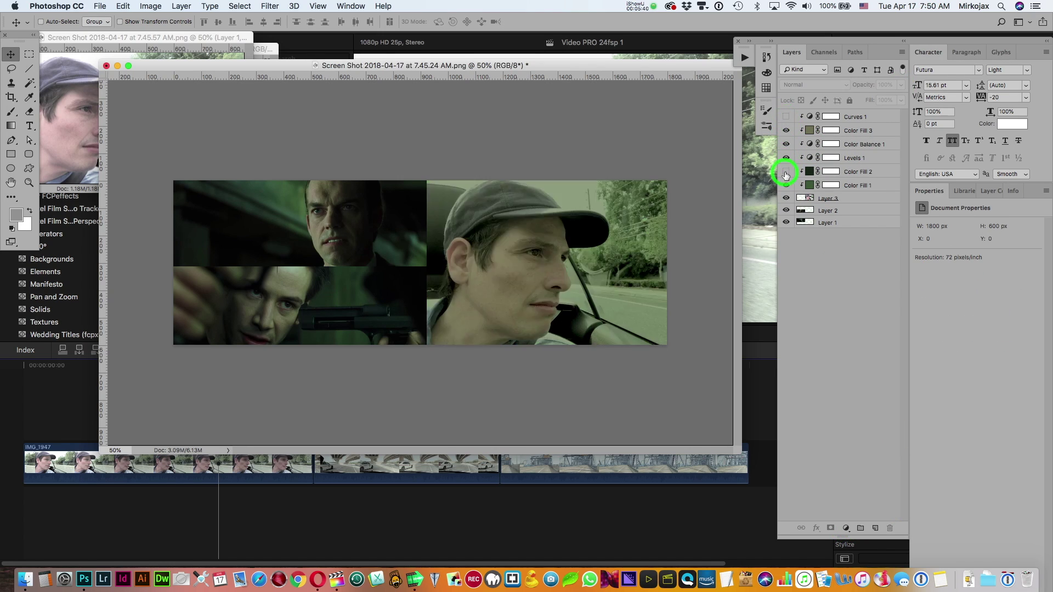
{"action": "left_click", "coordinate": [854, 158]}
{"action": "left_click_drag", "start_coordinate": [948, 308], "coordinate": [988, 302]}
- Change the first fill to a darker green and the third fill to a beige tone
{"action": "double_click", "coordinate": [810, 185]}
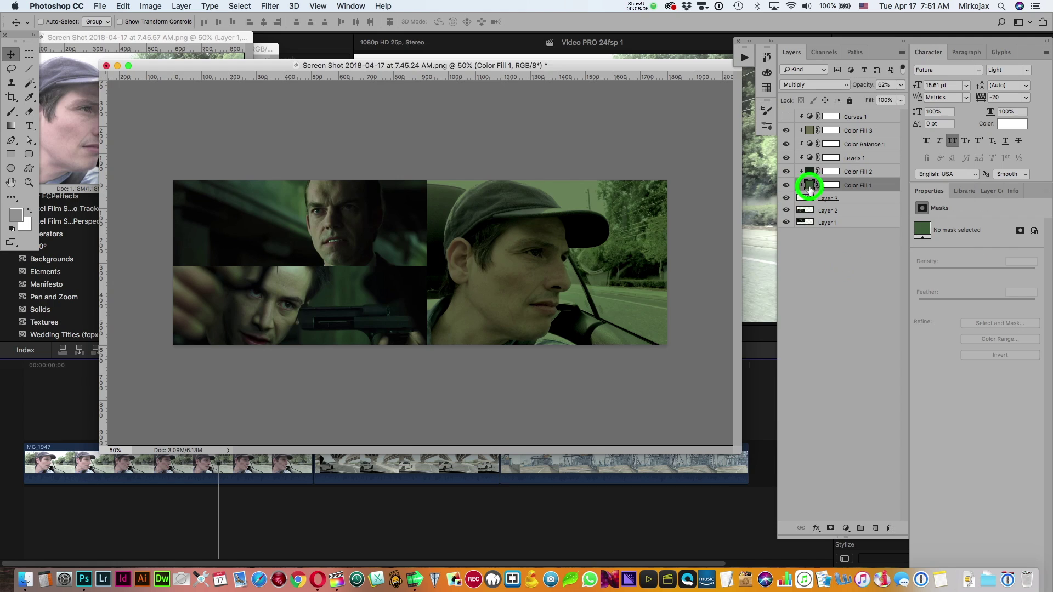
{"action": "left_click_drag", "start_coordinate": [672, 400], "coordinate": [688, 405]}
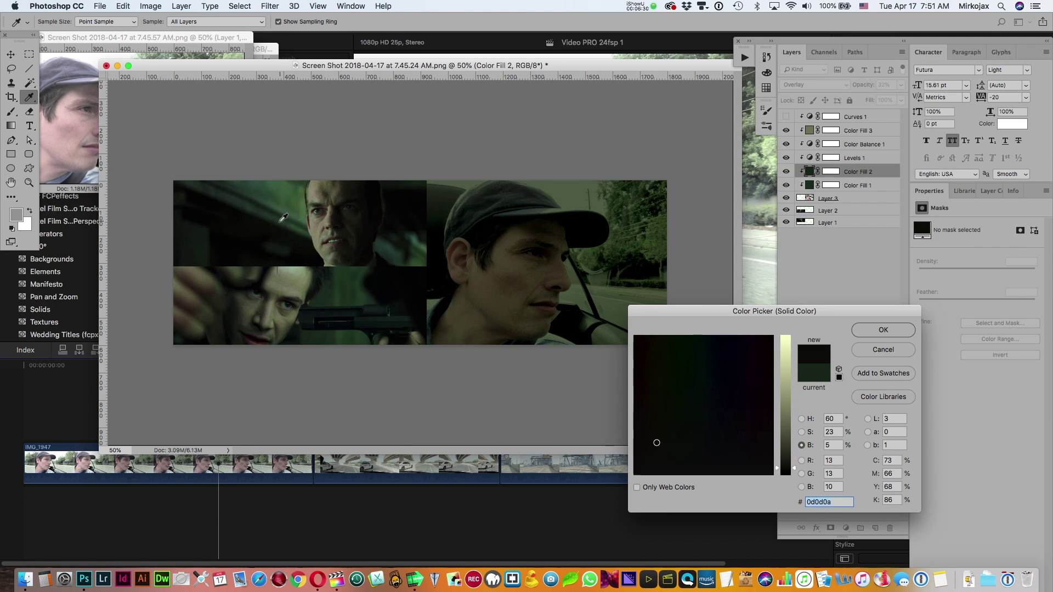
{"action": "left_click", "coordinate": [883, 330]}
{"action": "double_click", "coordinate": [810, 131]}
{"action": "left_click_drag", "start_coordinate": [785, 434], "coordinate": [786, 366]}
{"action": "left_click_drag", "start_coordinate": [658, 434], "coordinate": [649, 443]}
{"action": "left_click", "coordinate": [883, 337]}
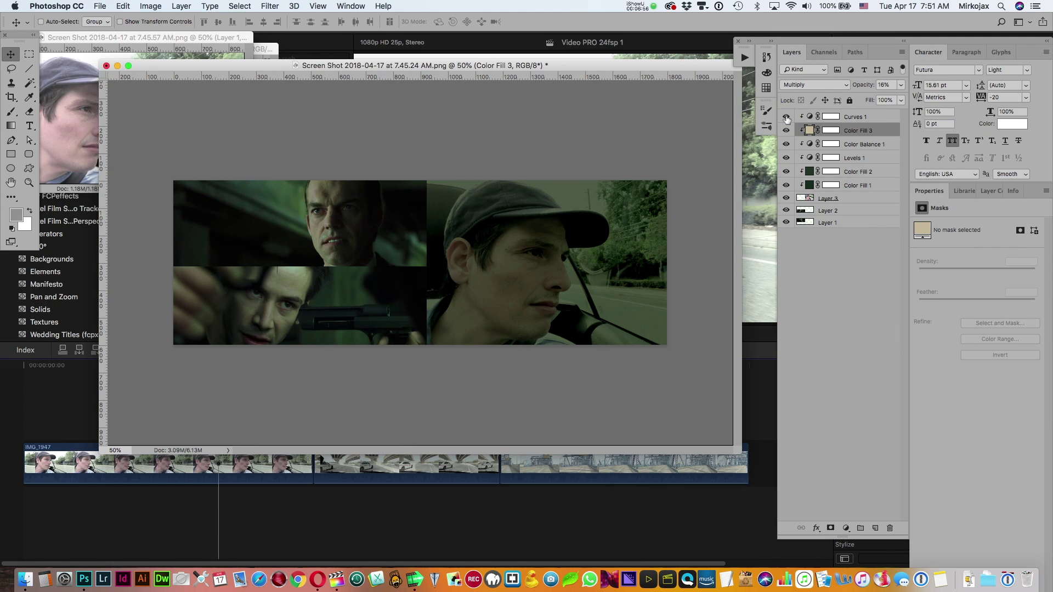
{"action": "left_click", "coordinate": [638, 6]}
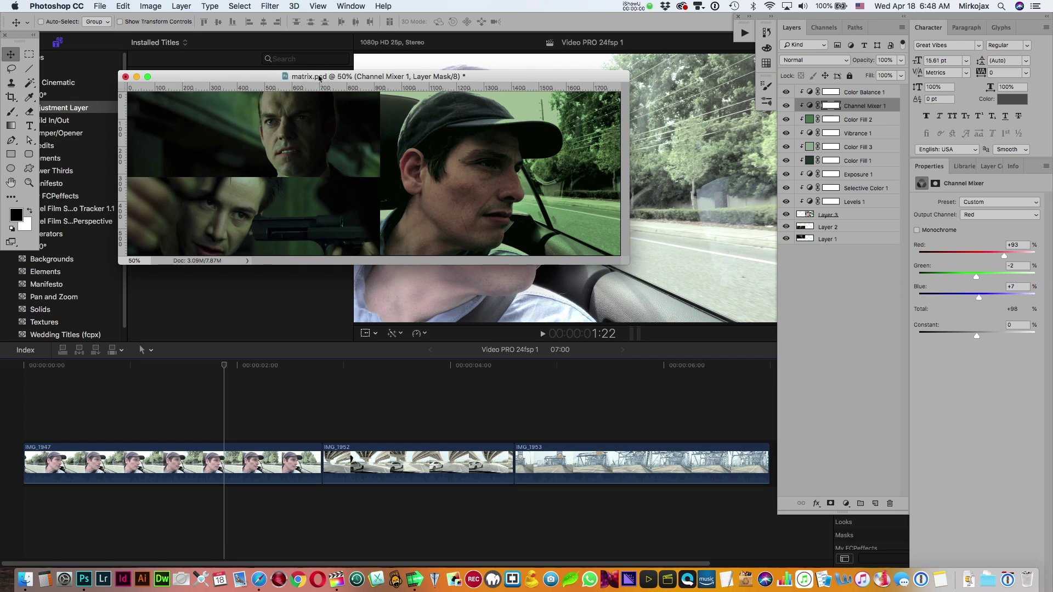
- Compare the grade on and off, then release the grading layers' clipping from Layer 3
{"action": "left_click_drag", "start_coordinate": [457, 83], "coordinate": [481, 177]}
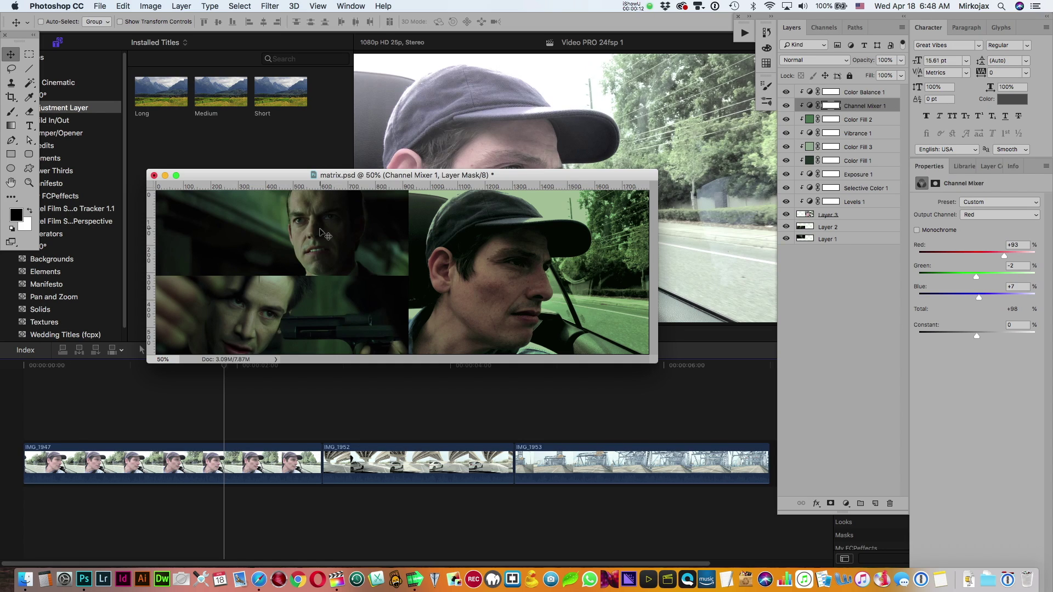
{"action": "left_click_drag", "start_coordinate": [787, 204], "coordinate": [789, 97]}
{"action": "left_click_drag", "start_coordinate": [786, 203], "coordinate": [787, 82]}
{"action": "left_click", "coordinate": [850, 207], "text": "alt"}
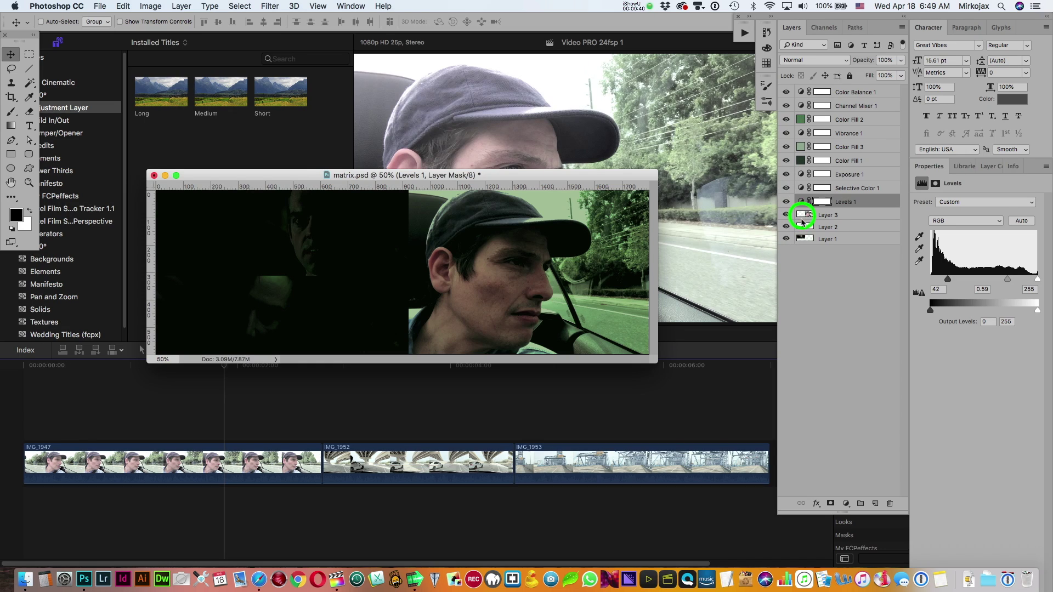
- Merge Layers 1–3 into one image layer and convert it to the locked Background
{"action": "left_click", "coordinate": [802, 221]}
{"action": "left_click", "coordinate": [803, 238], "text": "shift"}
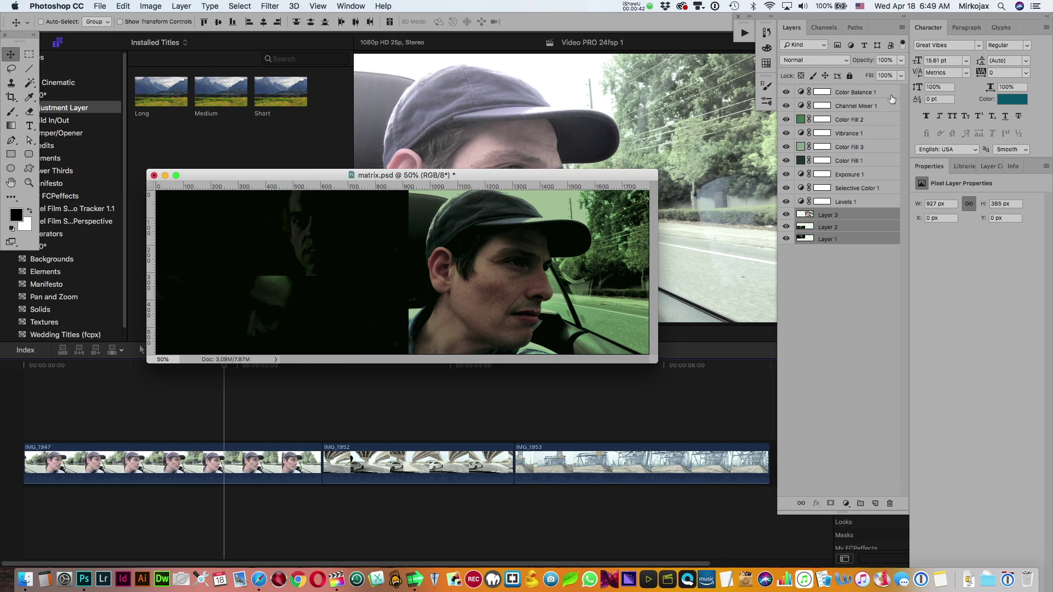
{"action": "left_click", "coordinate": [902, 27]}
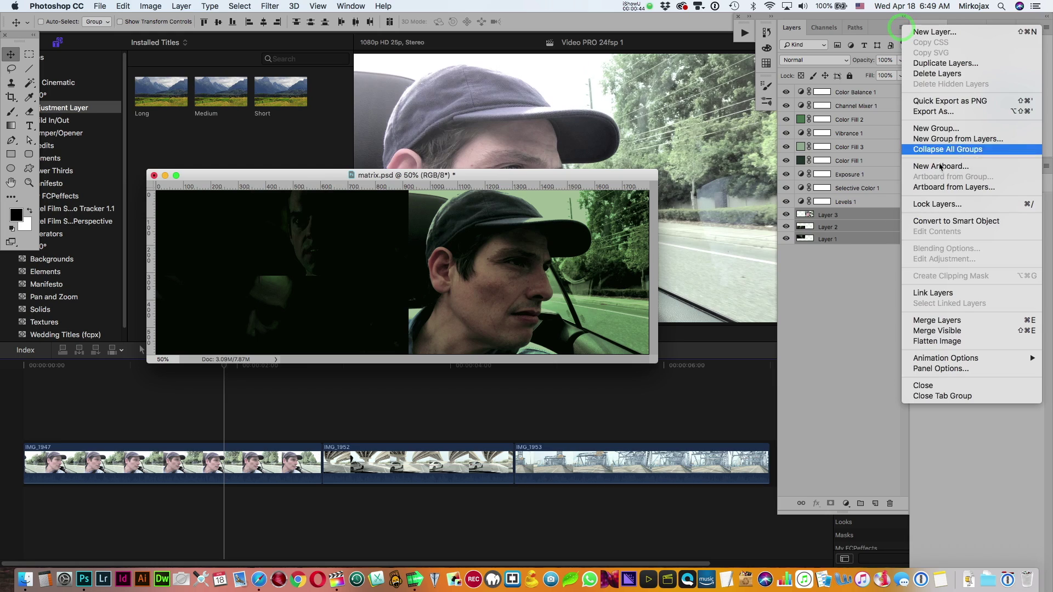
{"action": "left_click", "coordinate": [948, 321]}
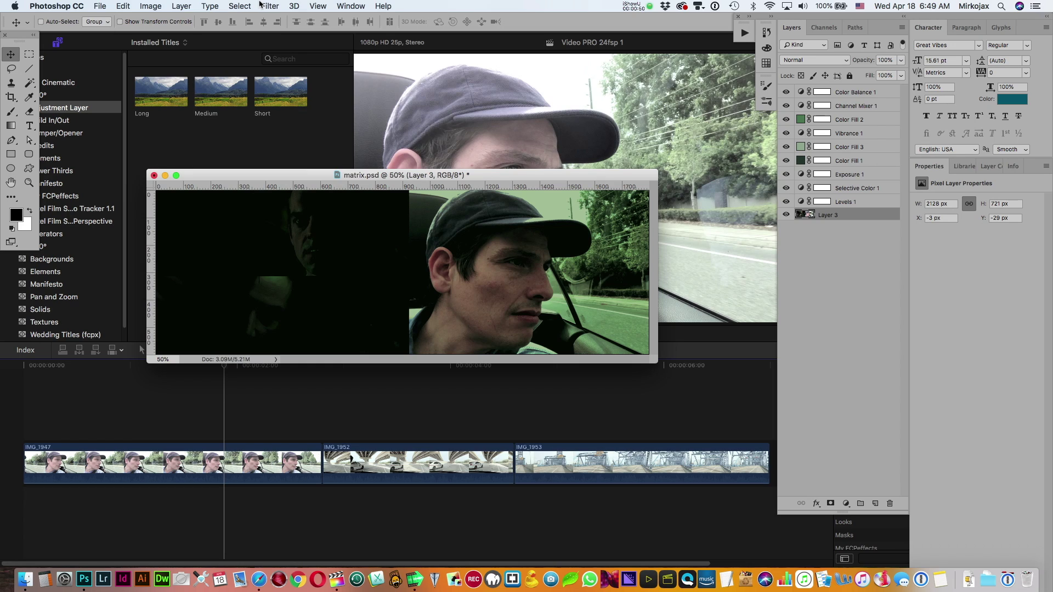
{"action": "left_click", "coordinate": [250, 5]}
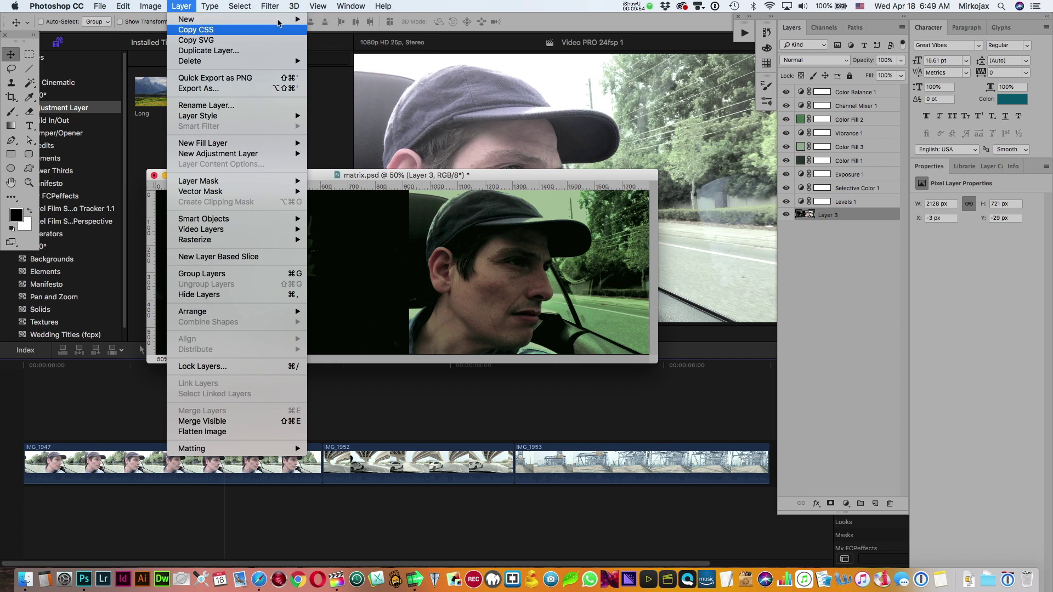
{"action": "mouse_move", "coordinate": [272, 20]}
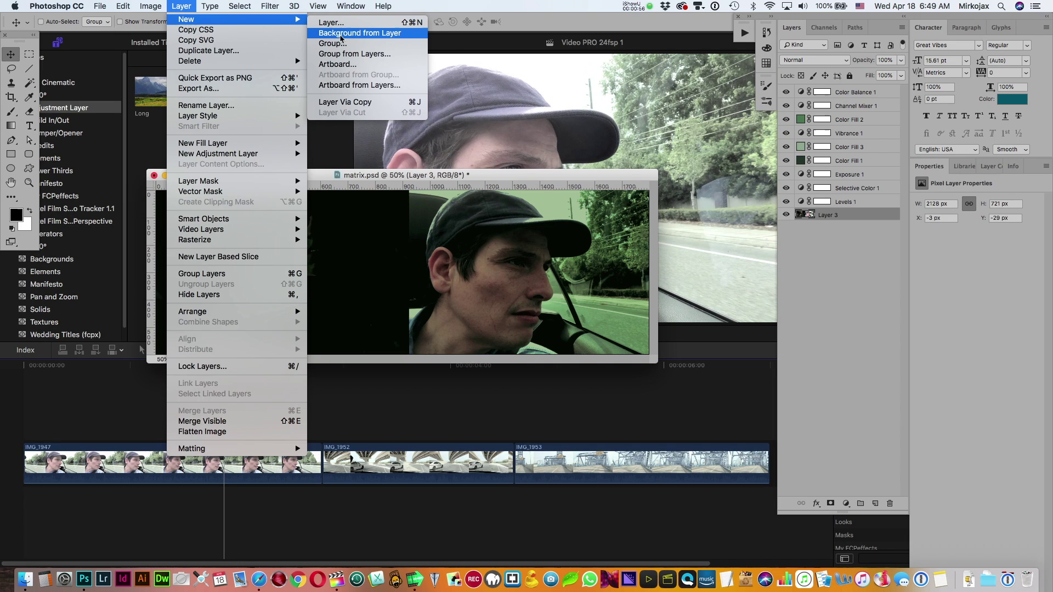
{"action": "left_click", "coordinate": [341, 36]}
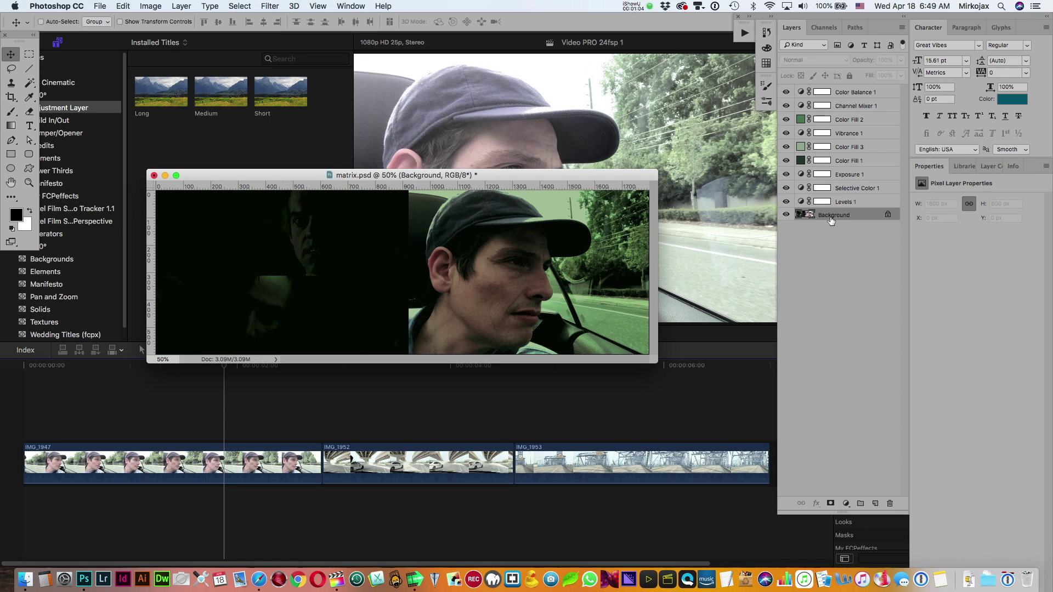
- Export matrix.psd's grade as a 64-point CUBE colour lookup table on the Desktop
{"action": "left_click", "coordinate": [99, 6]}
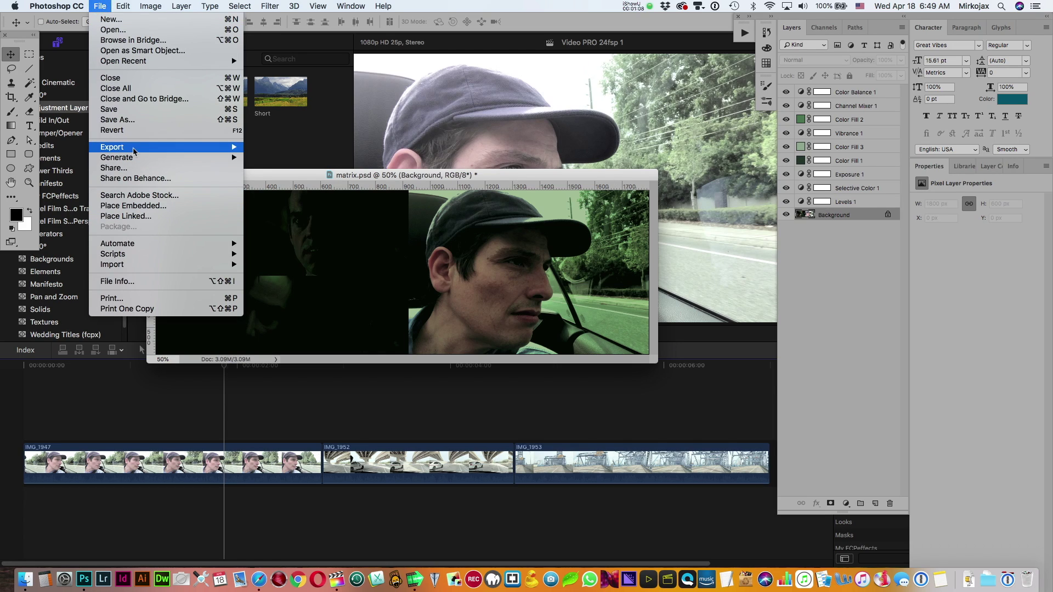
{"action": "mouse_move", "coordinate": [134, 148]}
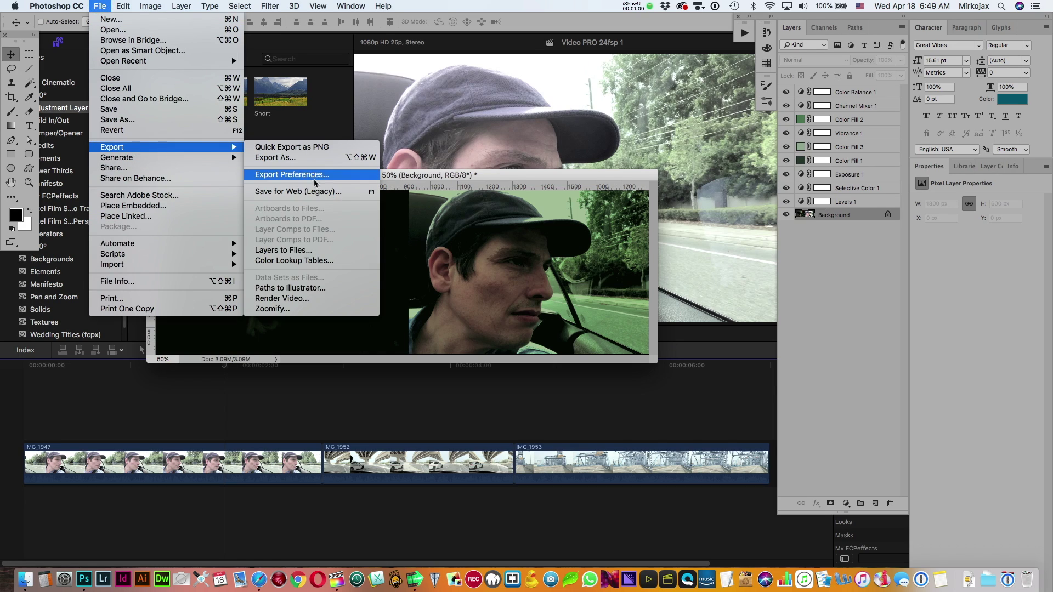
{"action": "left_click", "coordinate": [300, 263]}
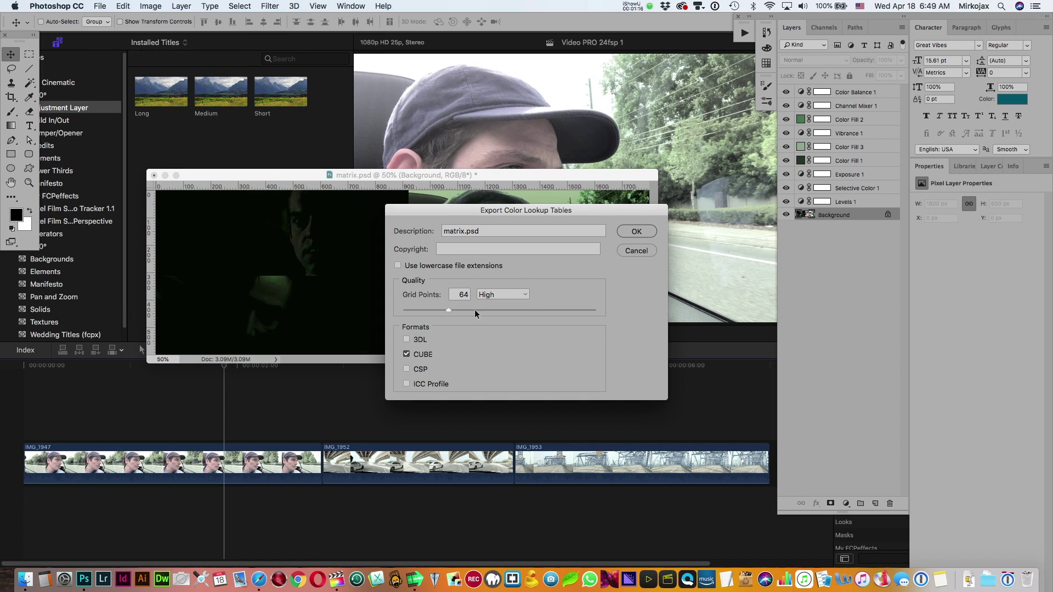
{"action": "left_click", "coordinate": [637, 231]}
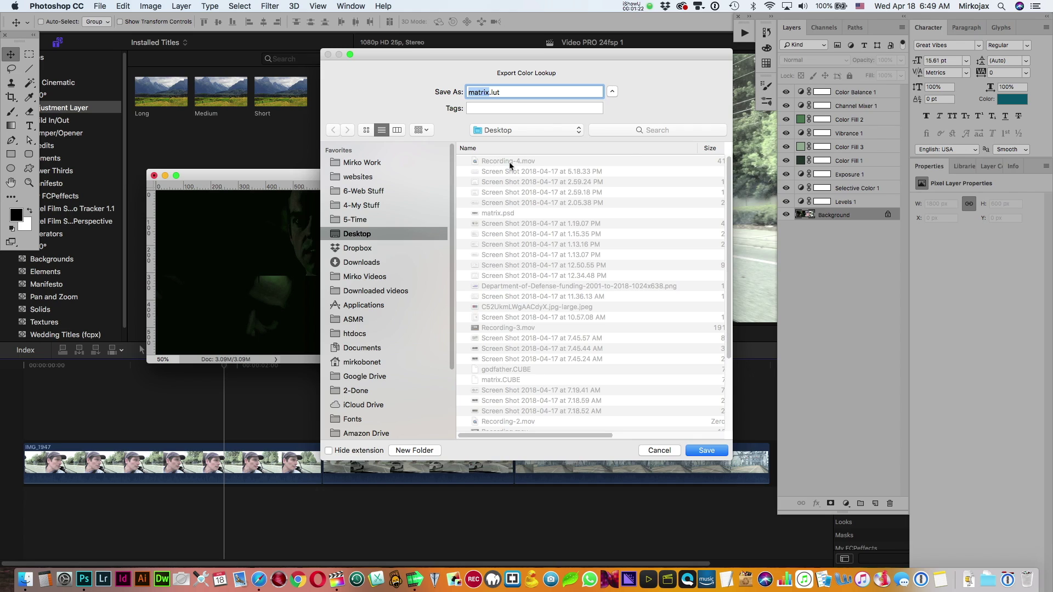
{"action": "left_click", "coordinate": [706, 451]}
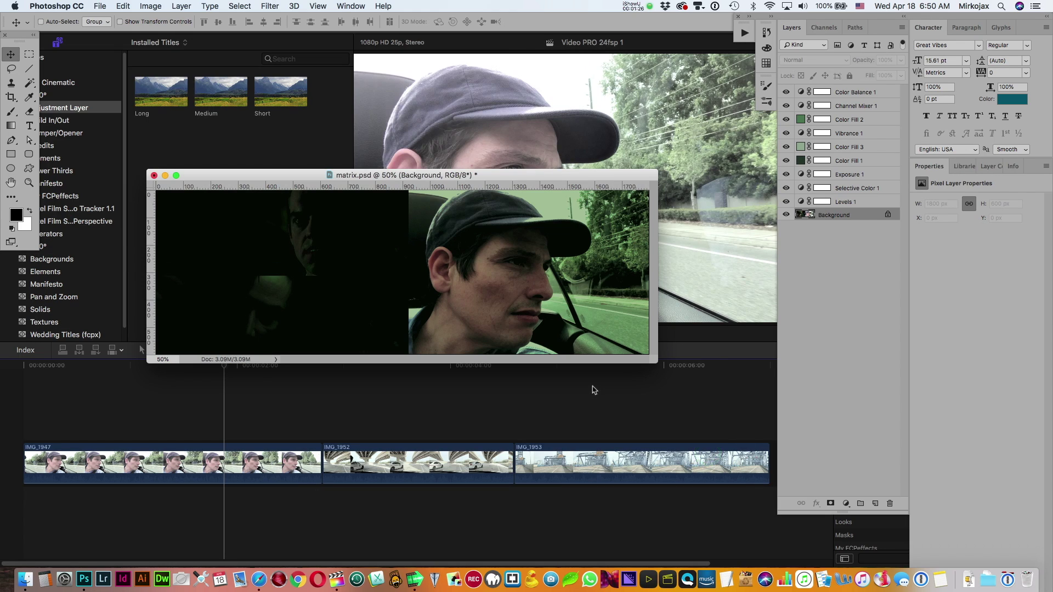
- Place the Long adjustment layer above the three clips and apply FCPX LUT Loader to it
{"action": "left_click", "coordinate": [224, 416]}
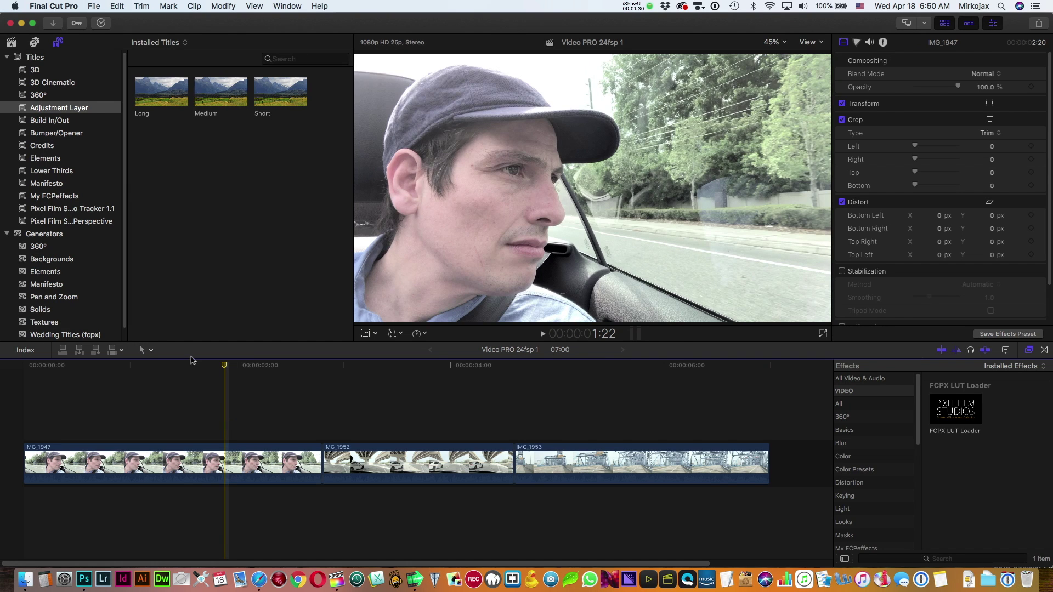
{"action": "left_click_drag", "start_coordinate": [141, 93], "coordinate": [22, 416]}
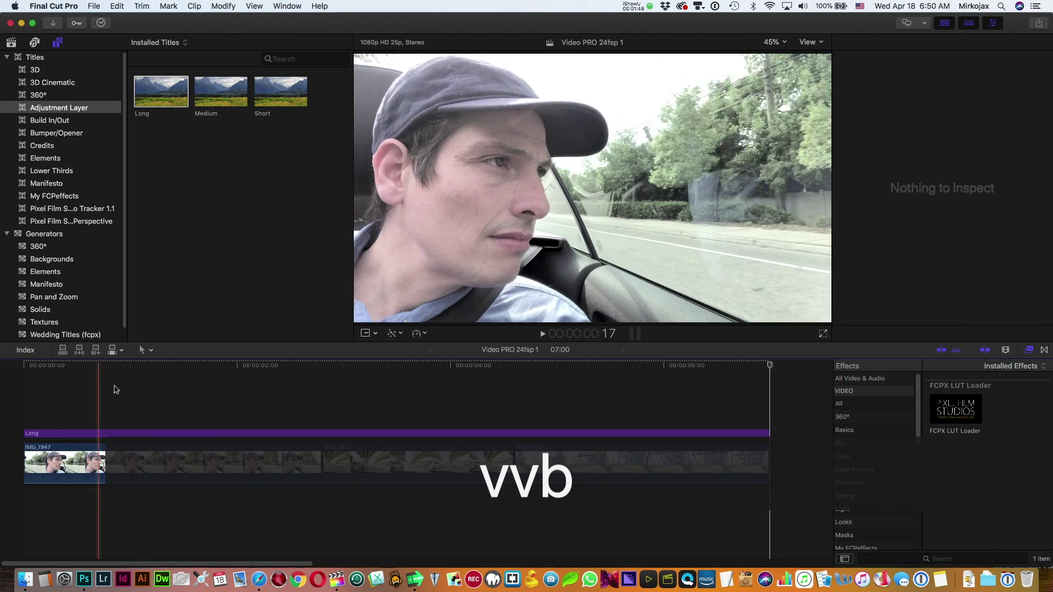
{"action": "left_click", "coordinate": [114, 386]}
{"action": "left_click", "coordinate": [114, 433]}
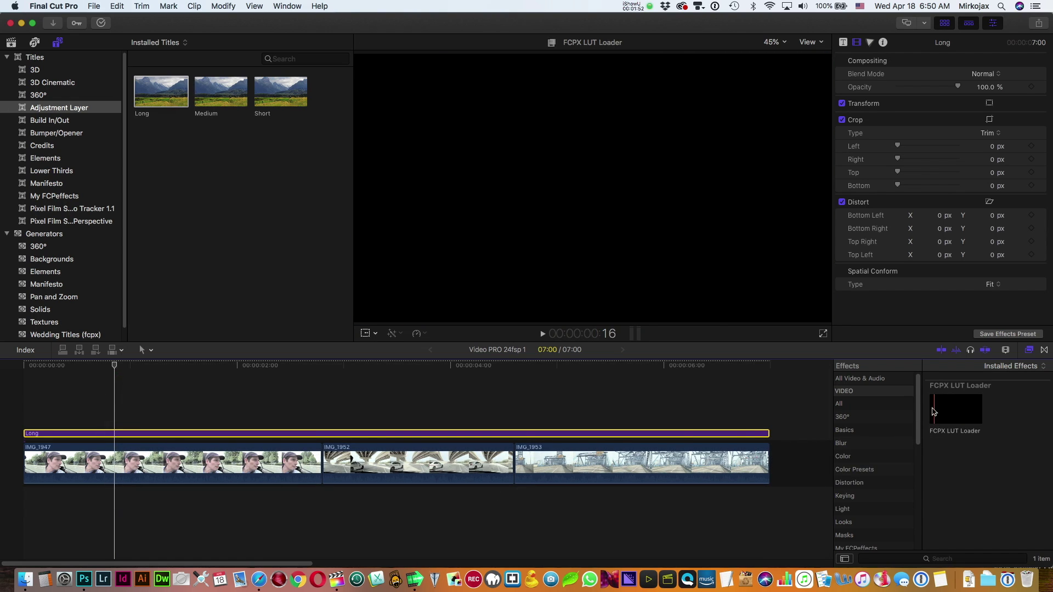
{"action": "left_click_drag", "start_coordinate": [975, 412], "coordinate": [137, 435]}
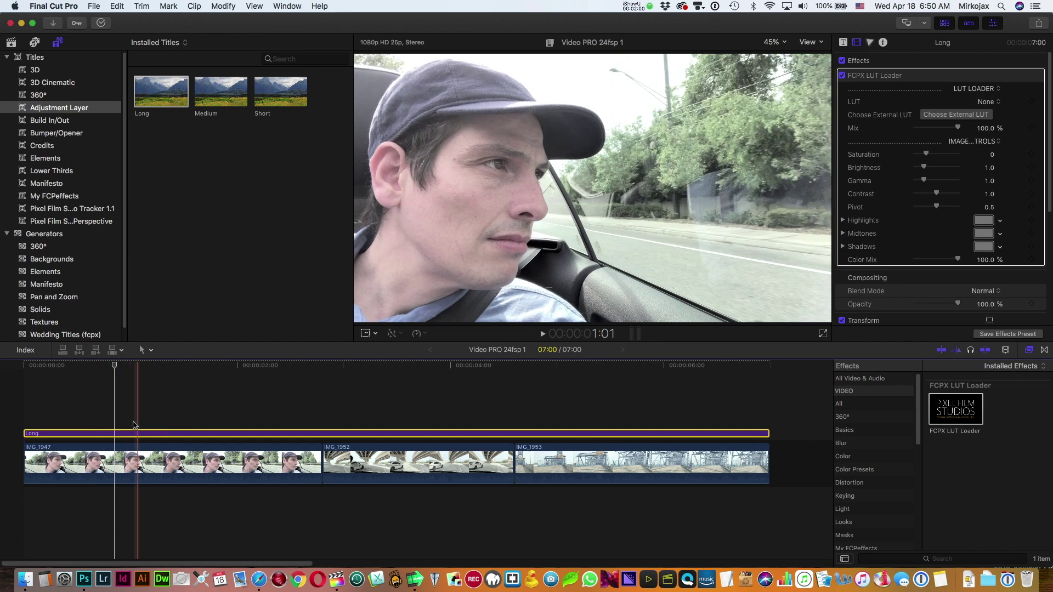
- Load matrix.CUBE from the Desktop as the adjustment layer's external LUT
{"action": "left_click", "coordinate": [118, 432]}
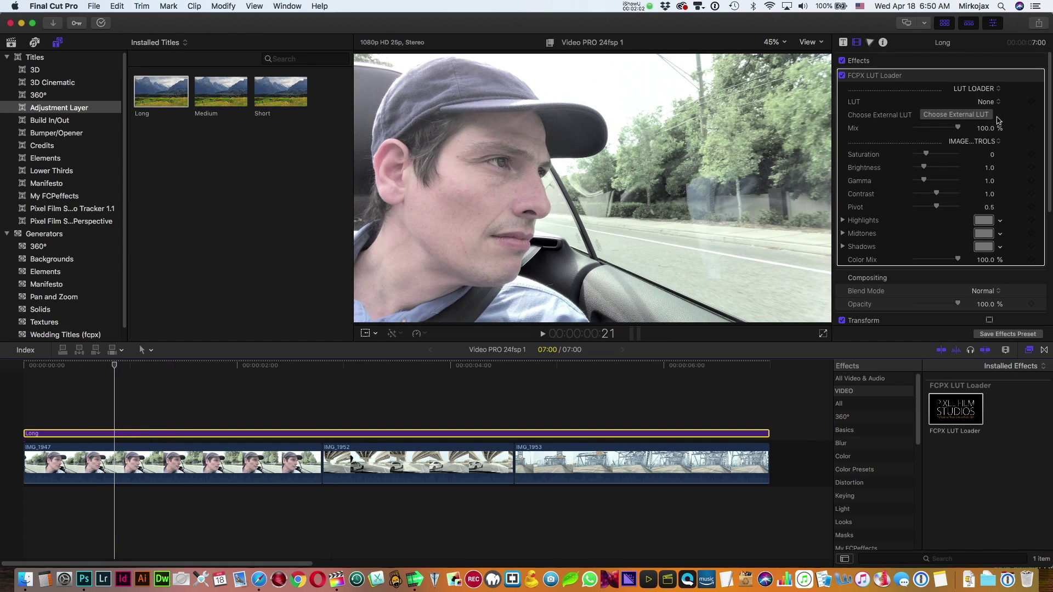
{"action": "left_click", "coordinate": [957, 116]}
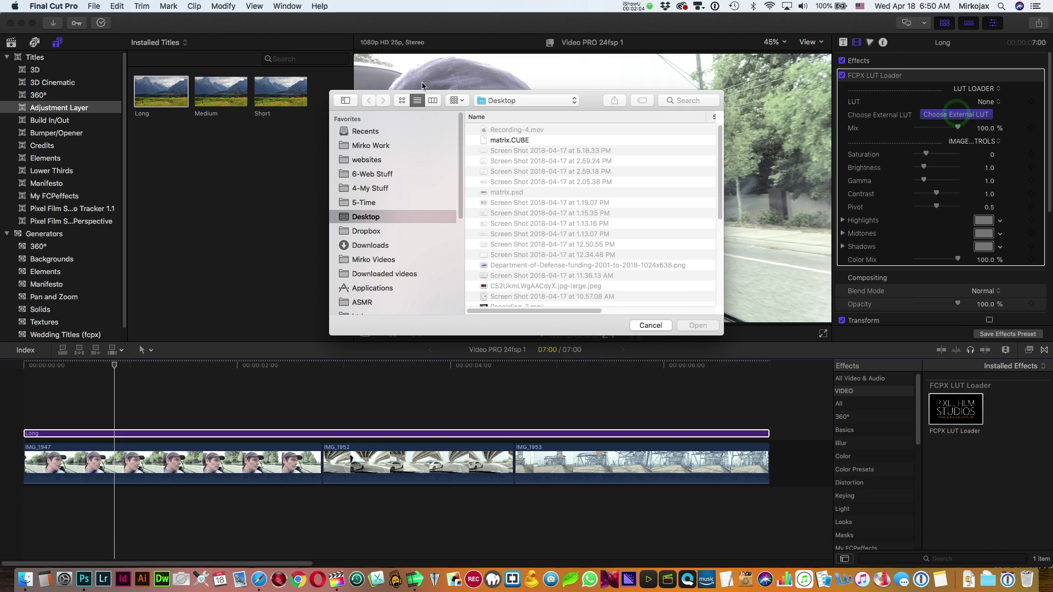
{"action": "left_click", "coordinate": [507, 140]}
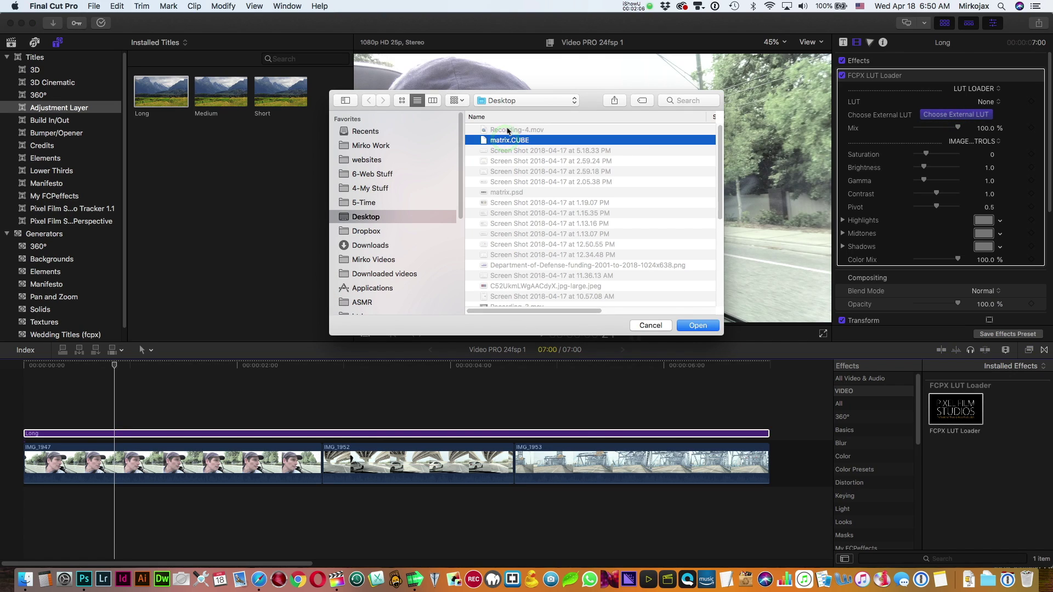
{"action": "left_click", "coordinate": [702, 326]}
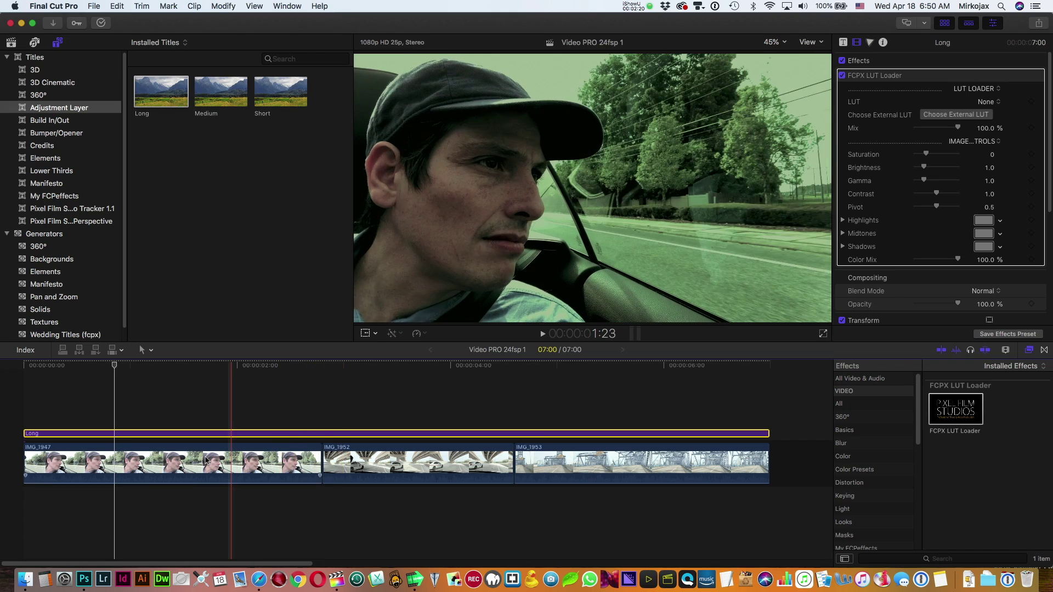
- Preview clips IMG_1947, IMG_1952 and IMG_1953 to confirm each has the green tint
{"action": "left_click", "coordinate": [199, 457]}
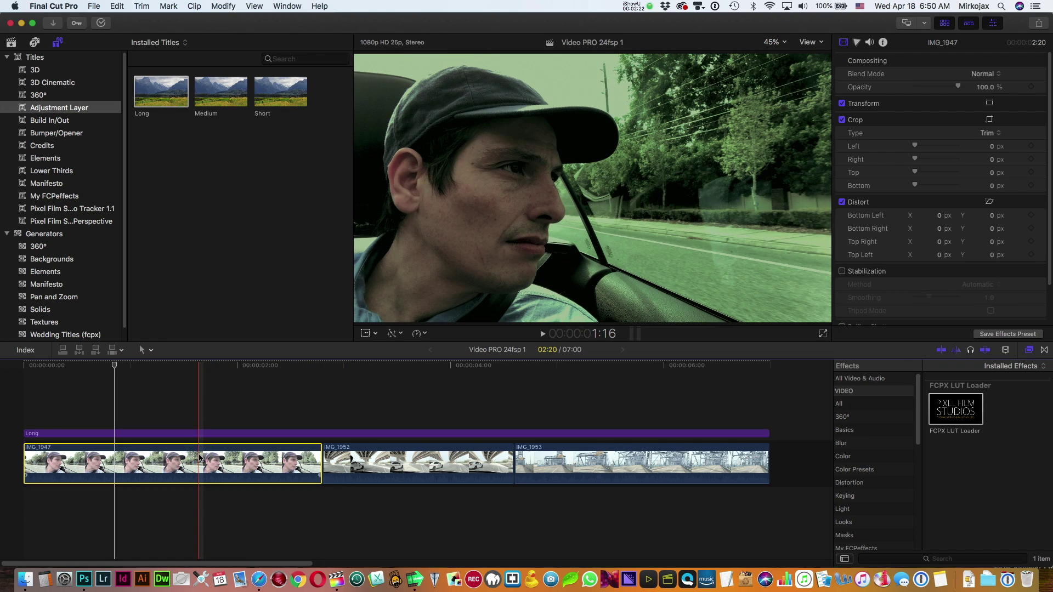
{"action": "left_click", "coordinate": [426, 460]}
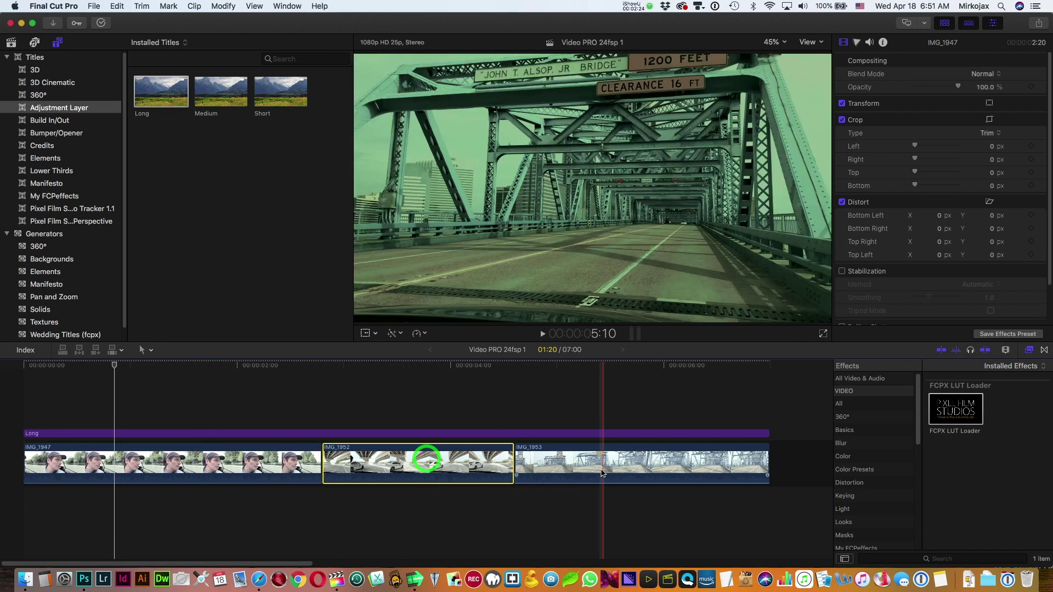
{"action": "left_click", "coordinate": [603, 473]}
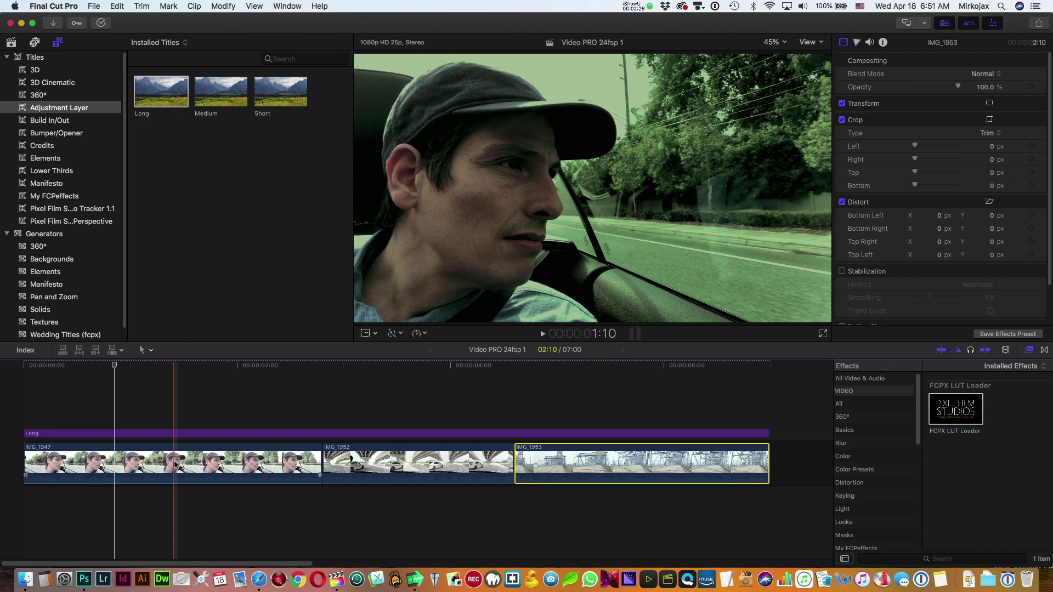
{"action": "left_click", "coordinate": [175, 464]}
{"action": "left_click", "coordinate": [372, 468]}
{"action": "left_click", "coordinate": [604, 470]}
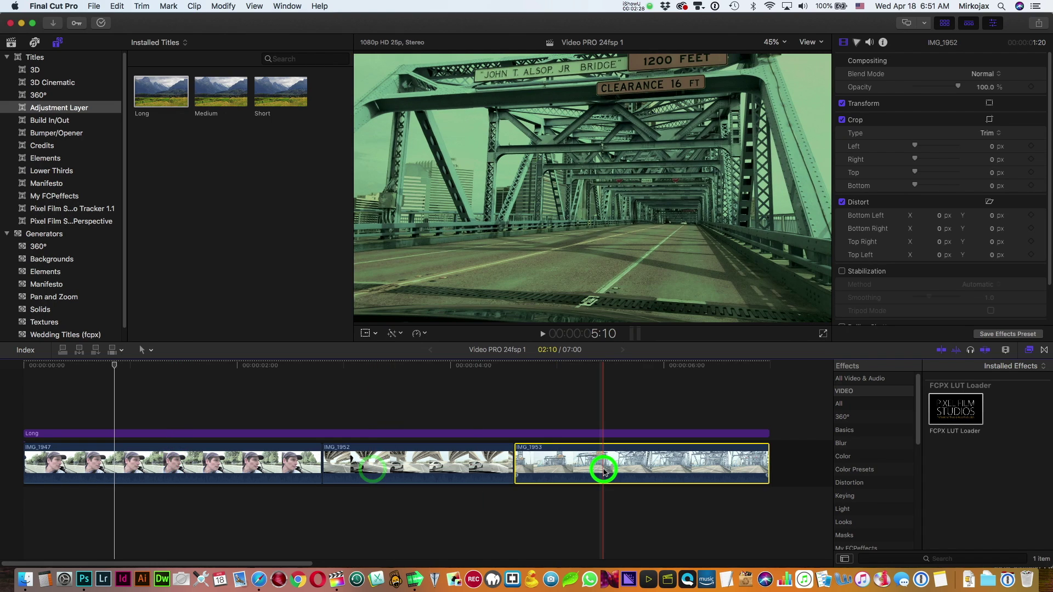
{"action": "left_click", "coordinate": [206, 458]}
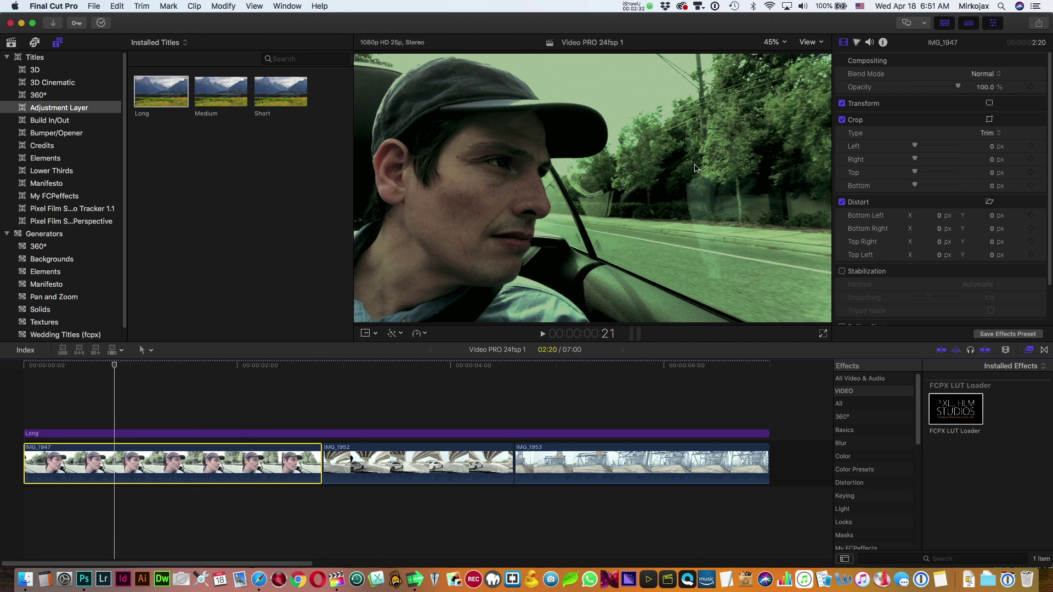
- Show the Exposure colour-correction controls, then select the Long adjustment layer at the 1:03 frame
{"action": "left_click", "coordinate": [857, 42]}
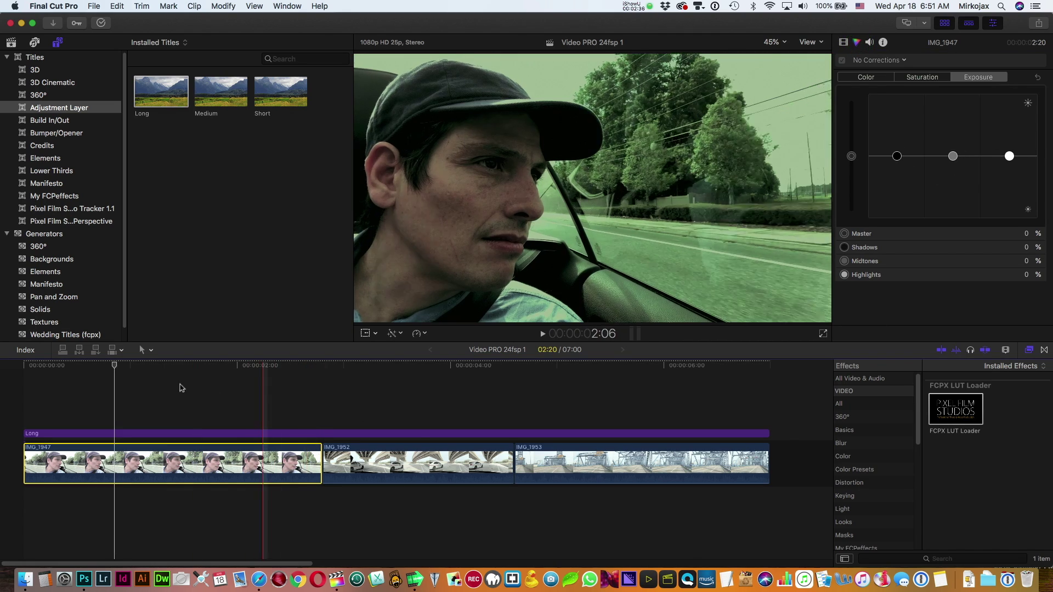
{"action": "left_click", "coordinate": [129, 413]}
{"action": "left_click", "coordinate": [290, 433]}
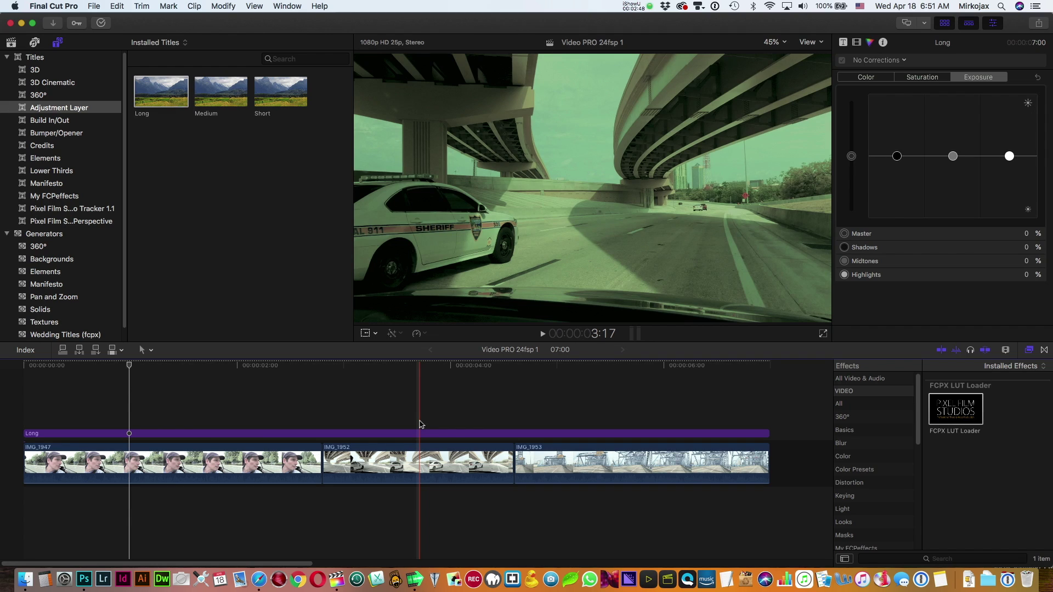
{"action": "left_click", "coordinate": [145, 409]}
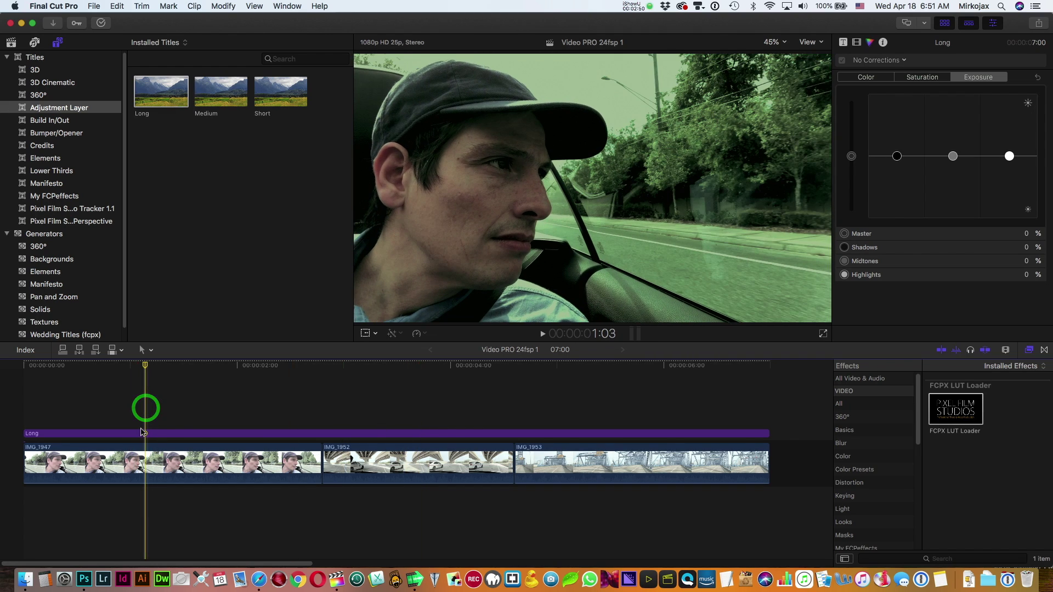